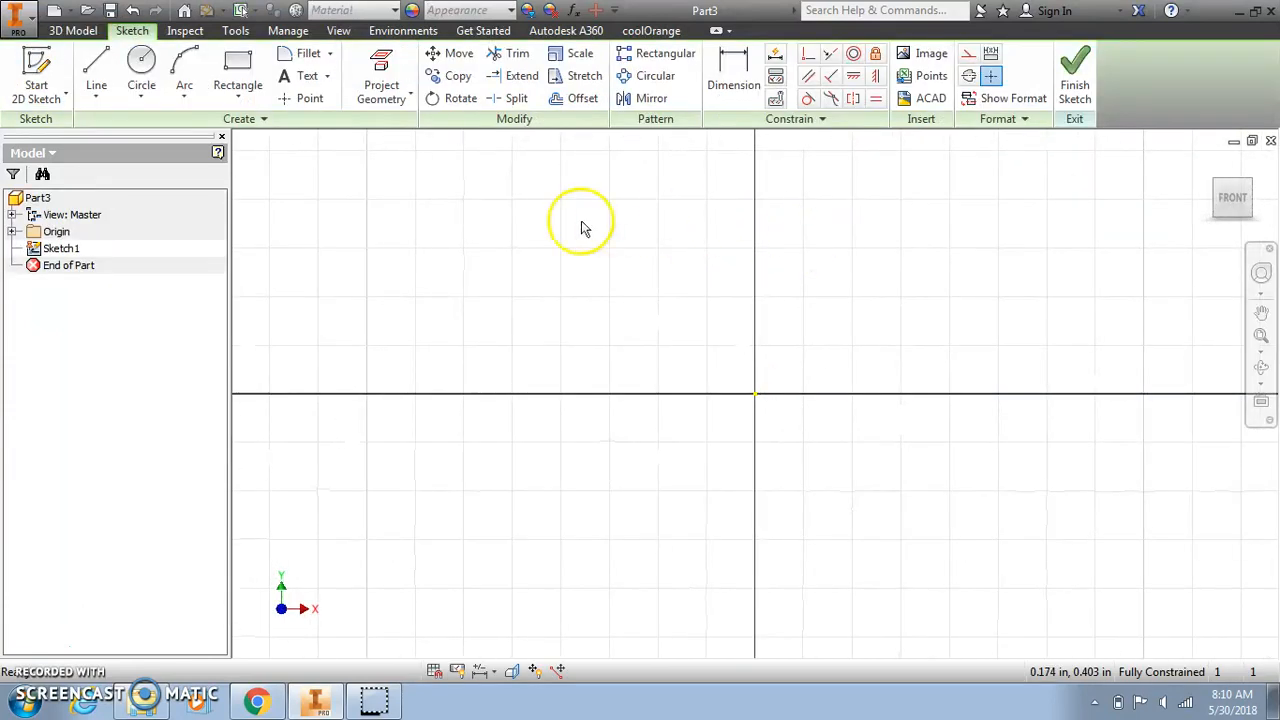
Sketch a circle with a 3/16 in diameter centred on the origin.
click(141, 61)
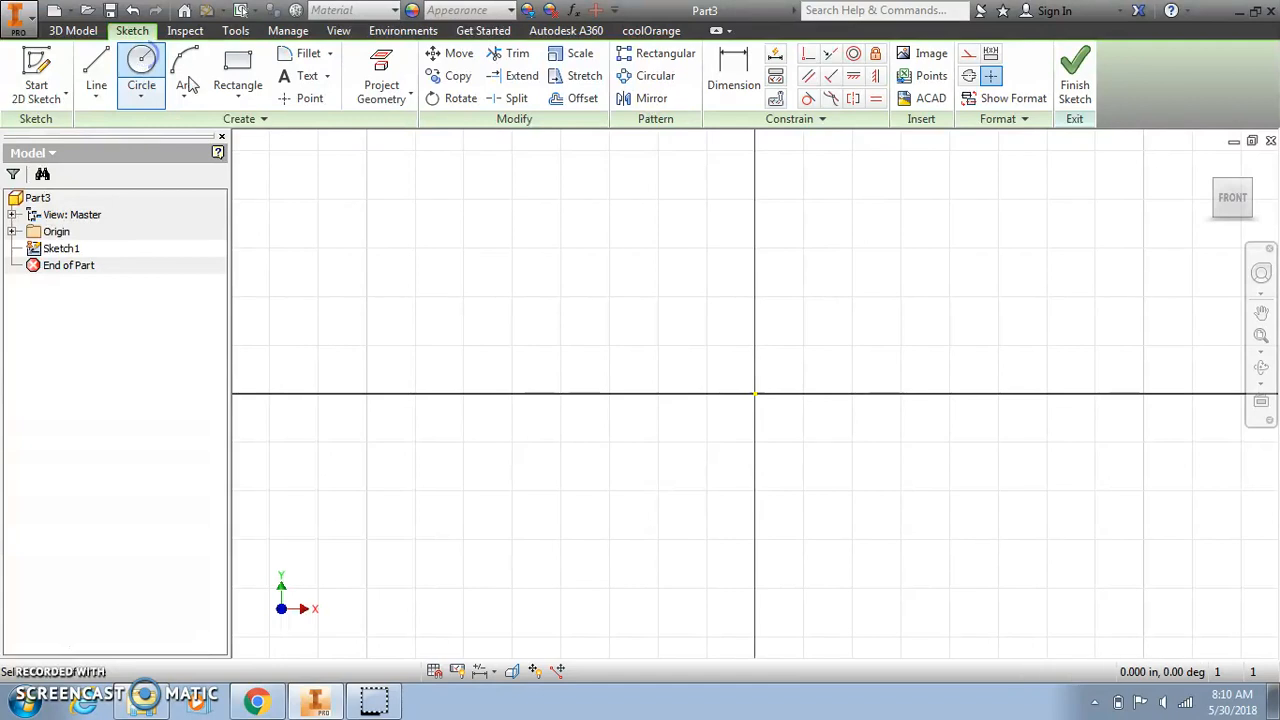
click(754, 393)
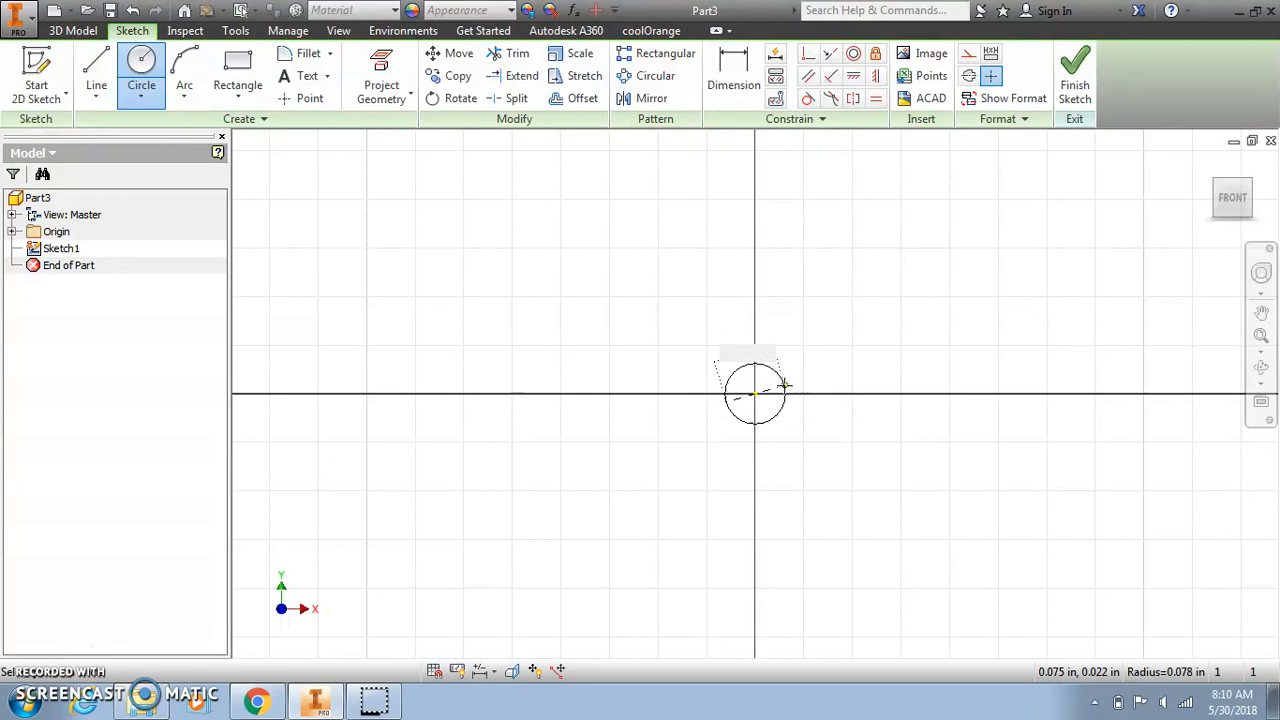
click(720, 392)
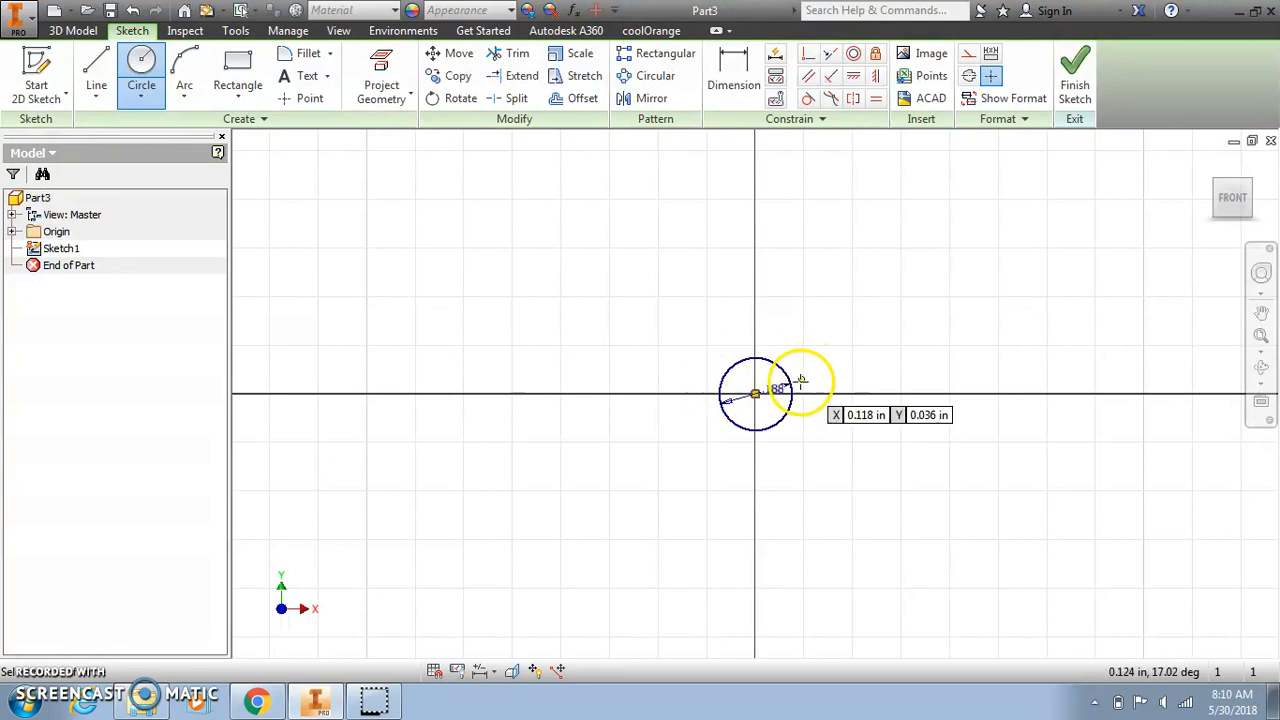
Add a numeric user parameter named d for the cam's nominal diameter.
click(575, 13)
click(315, 450)
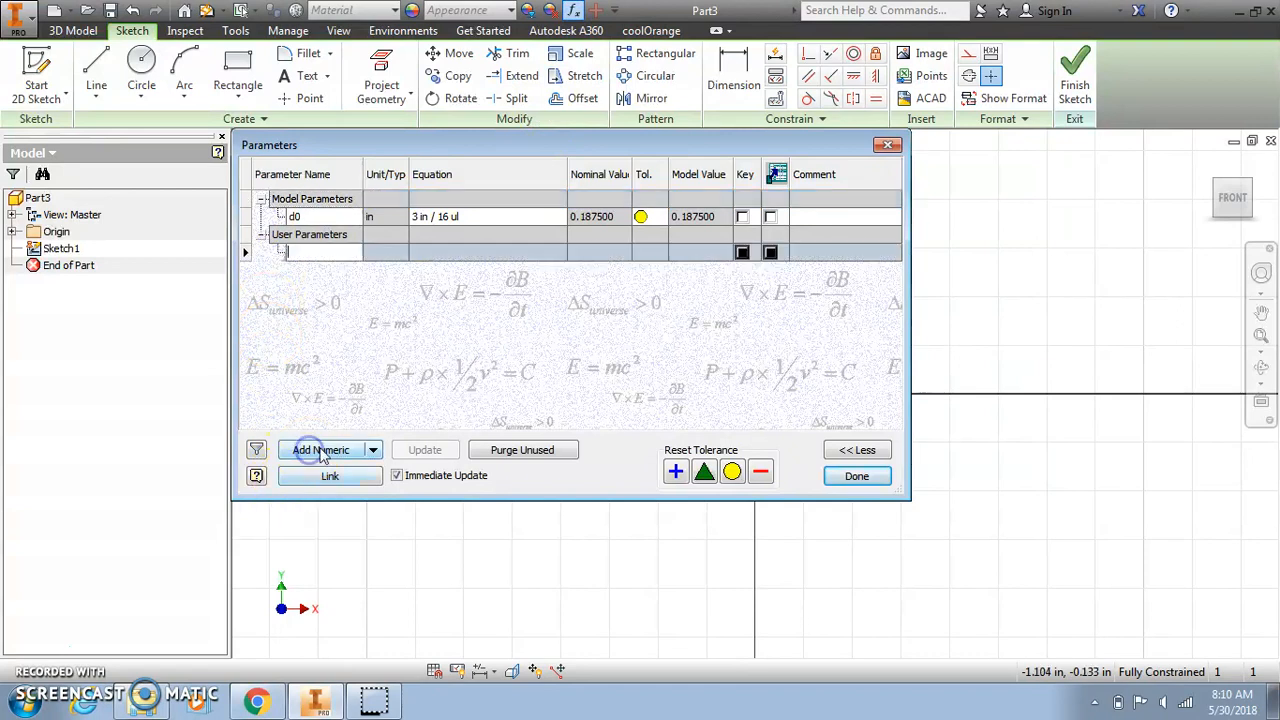
click(448, 255)
click(856, 472)
Place a sketch point about 0.665 in above the circle and constrain it vertically in line with the circle's centre.
middle_drag(866, 390, 800, 508)
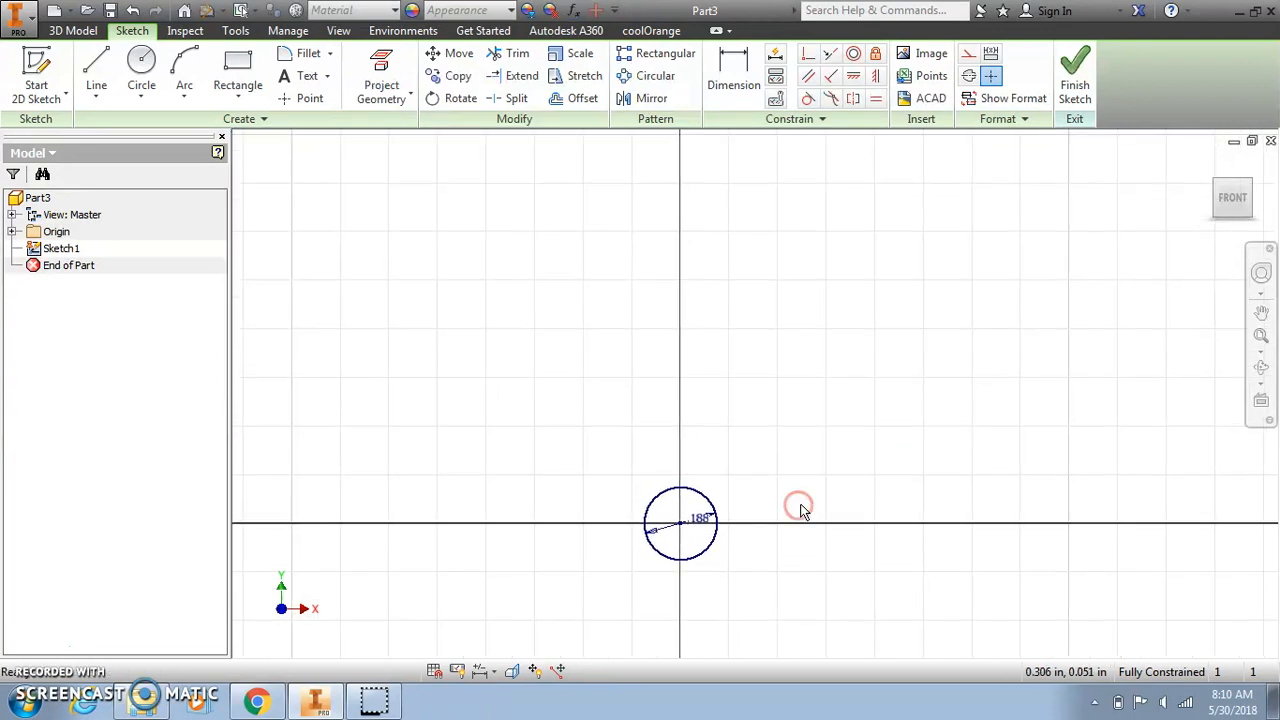
click(305, 100)
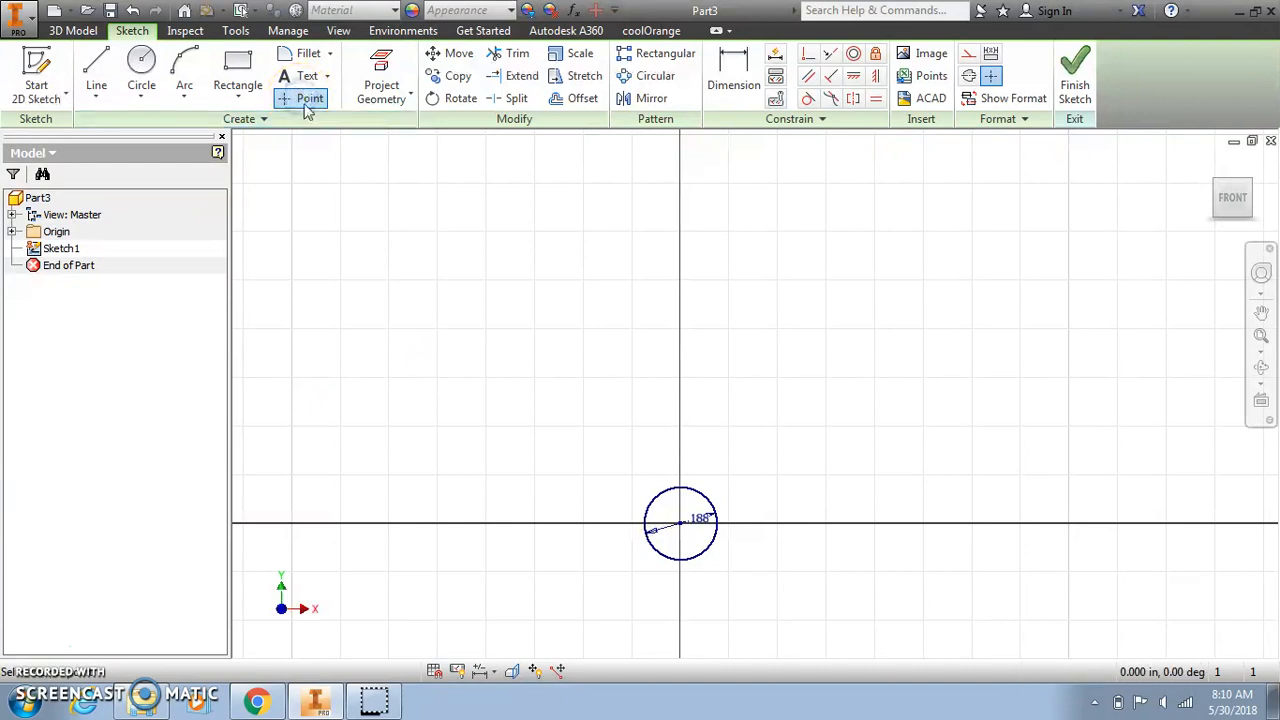
click(680, 263)
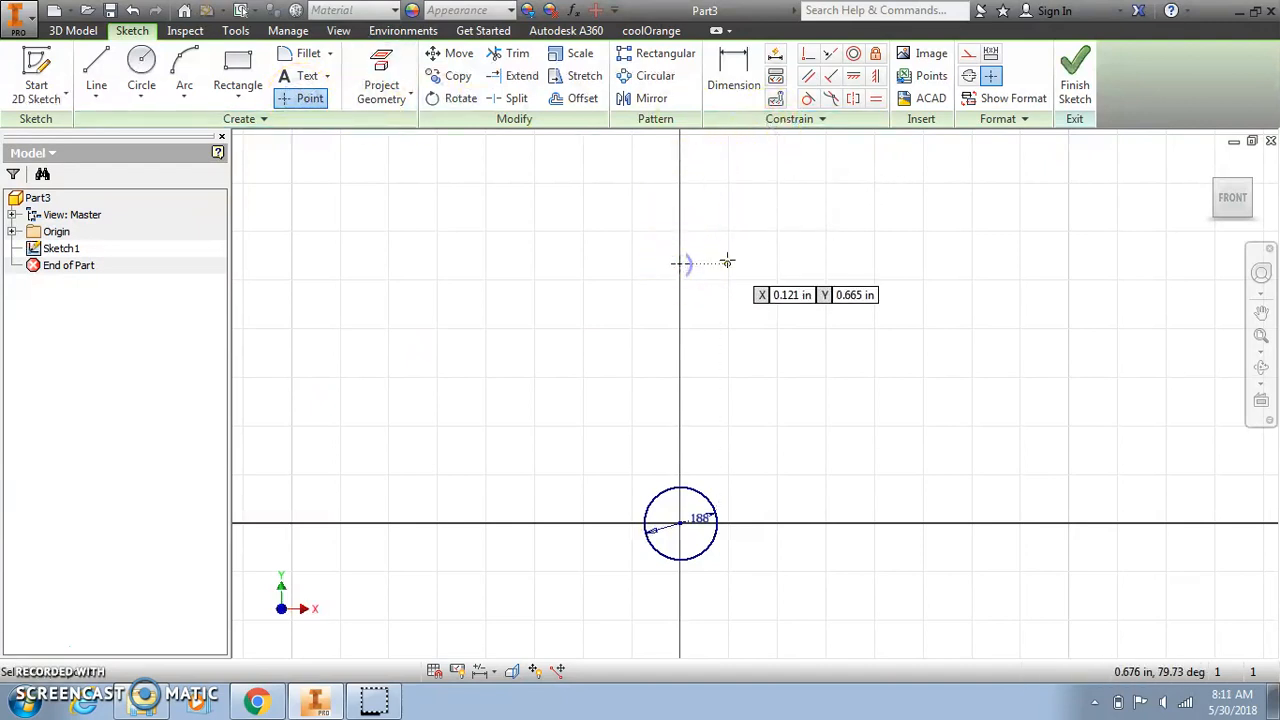
click(875, 76)
click(680, 264)
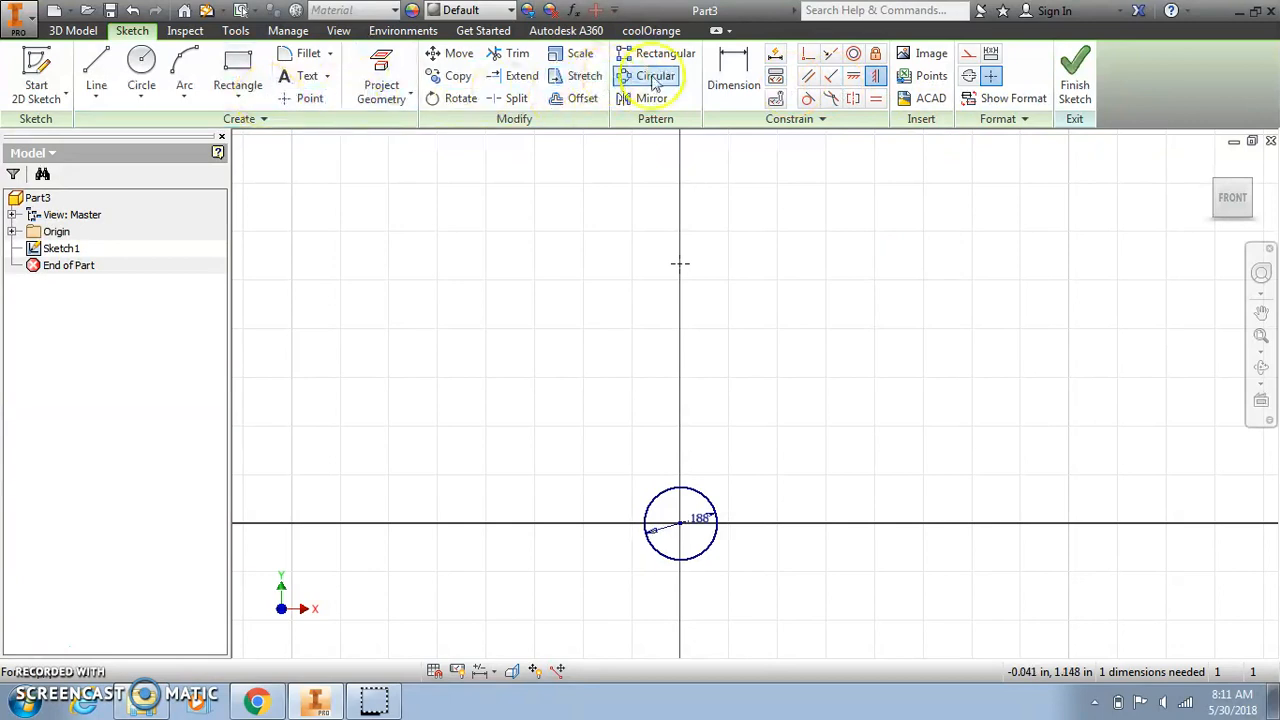
Dimension the point's vertical distance from the circle's centre as half of parameter d (1.000 in).
click(736, 80)
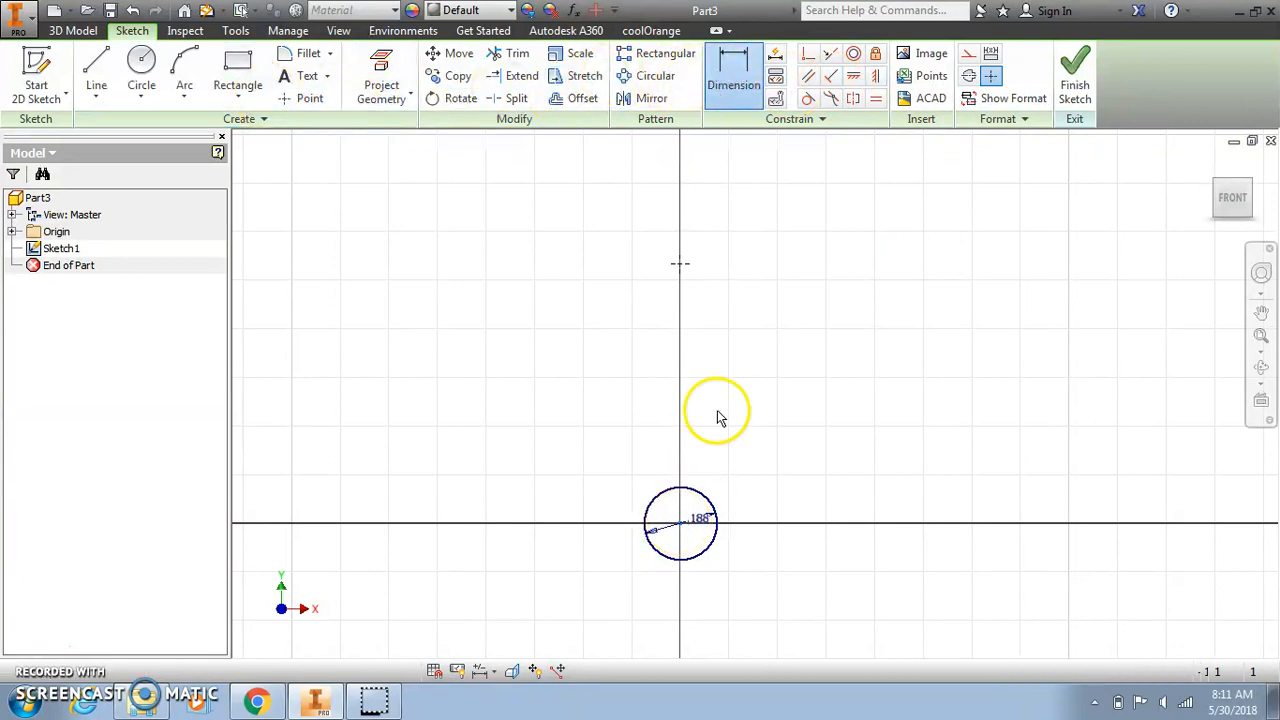
click(681, 265)
click(859, 320)
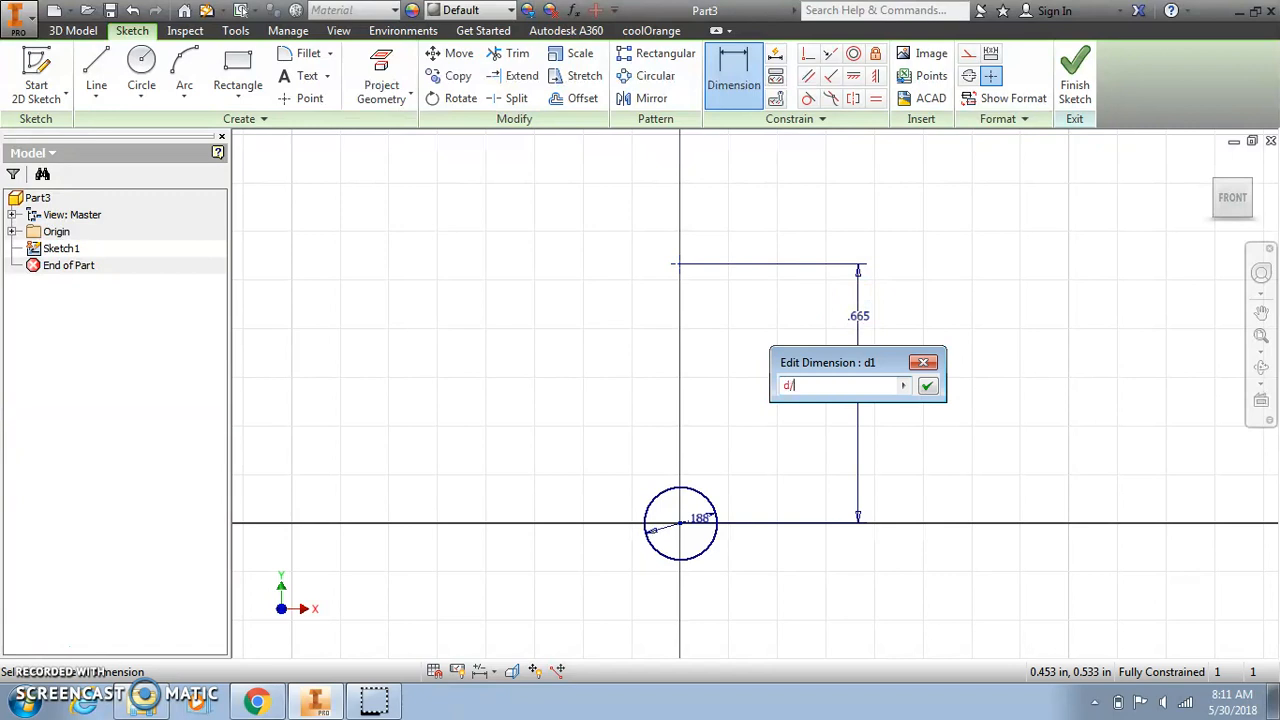
key(Return)
scroll(856, 328, up, 2)
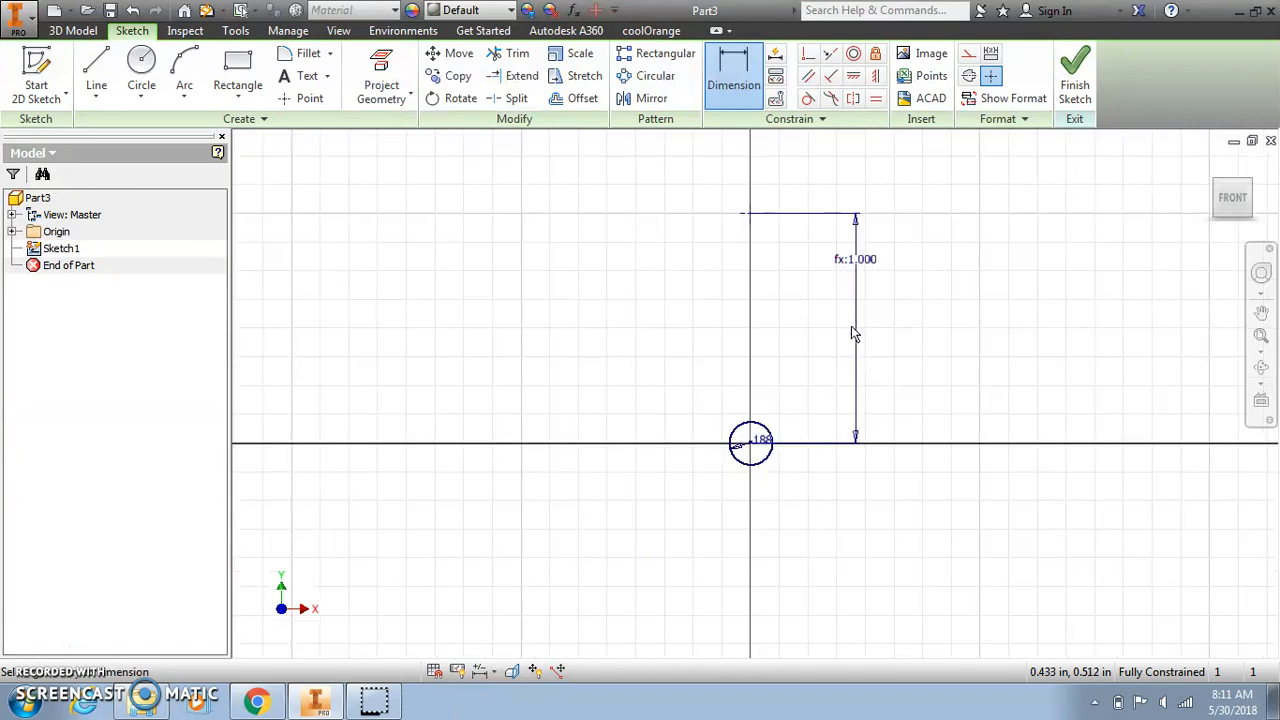
Consult the pear cam drawing in the browser, and sketch a centre-point arc in Inventor curving over the upper point.
click(257, 702)
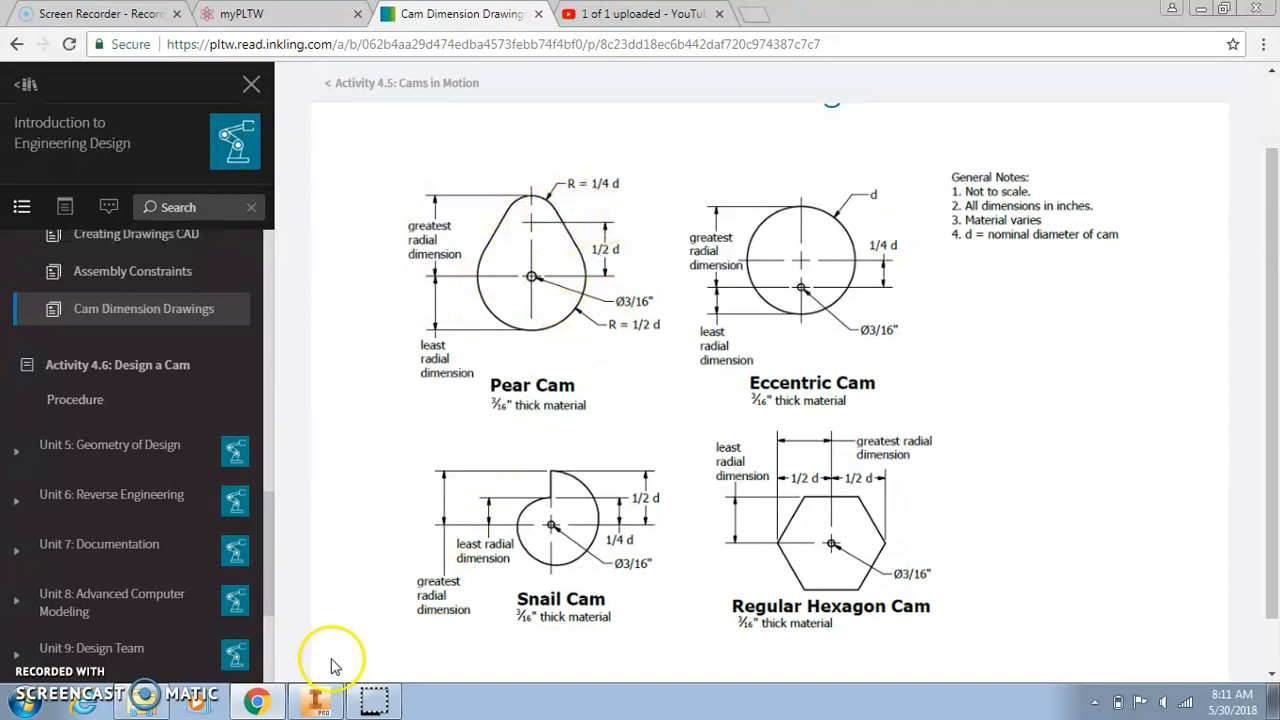
click(315, 700)
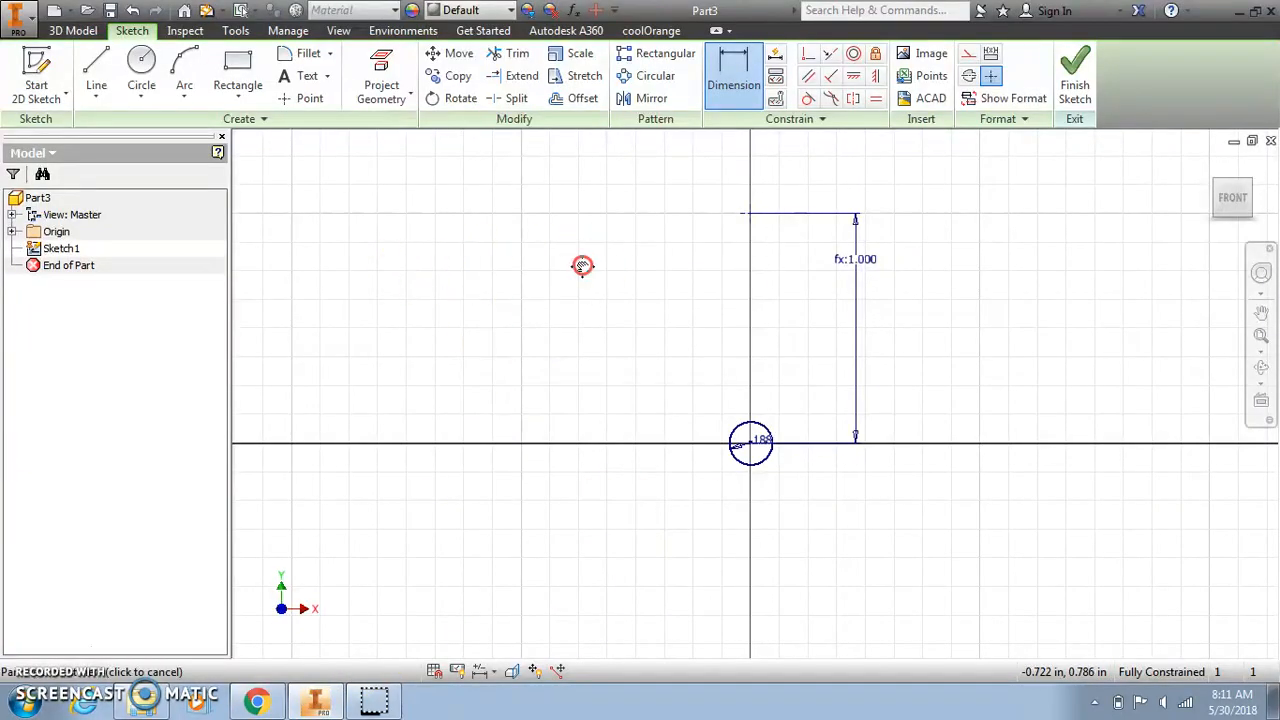
middle_drag(582, 265, 545, 352)
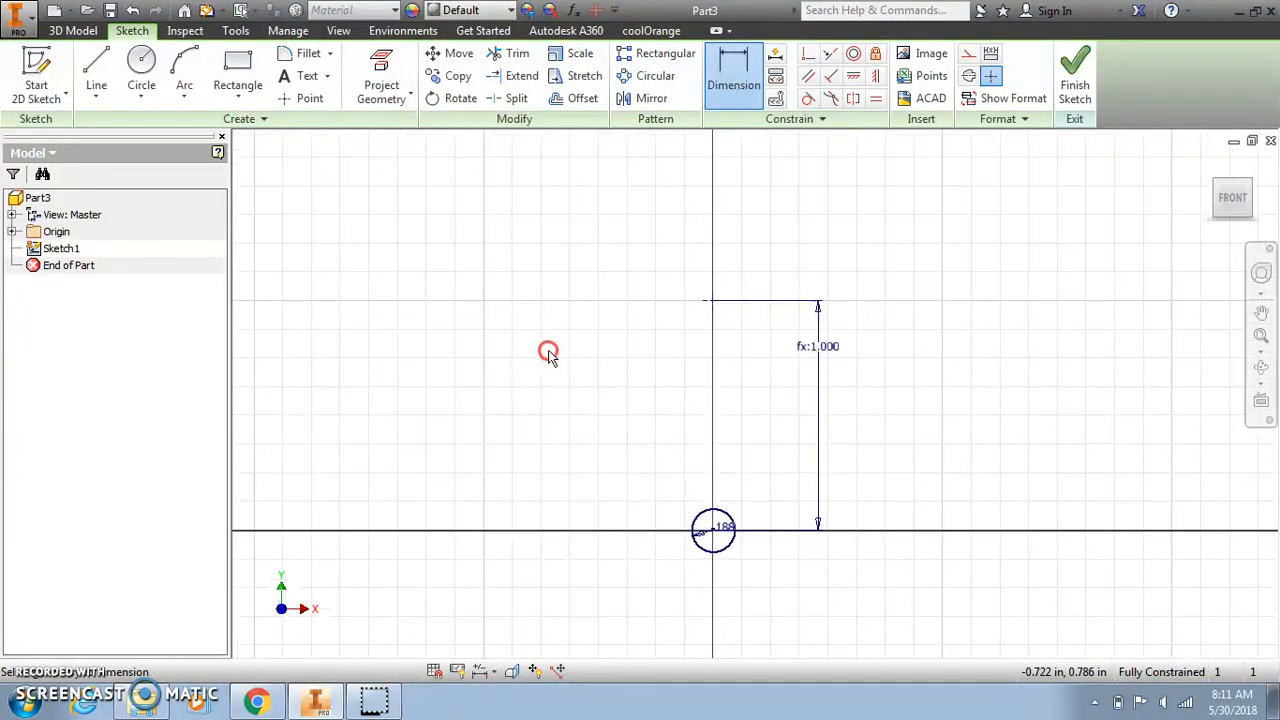
click(198, 93)
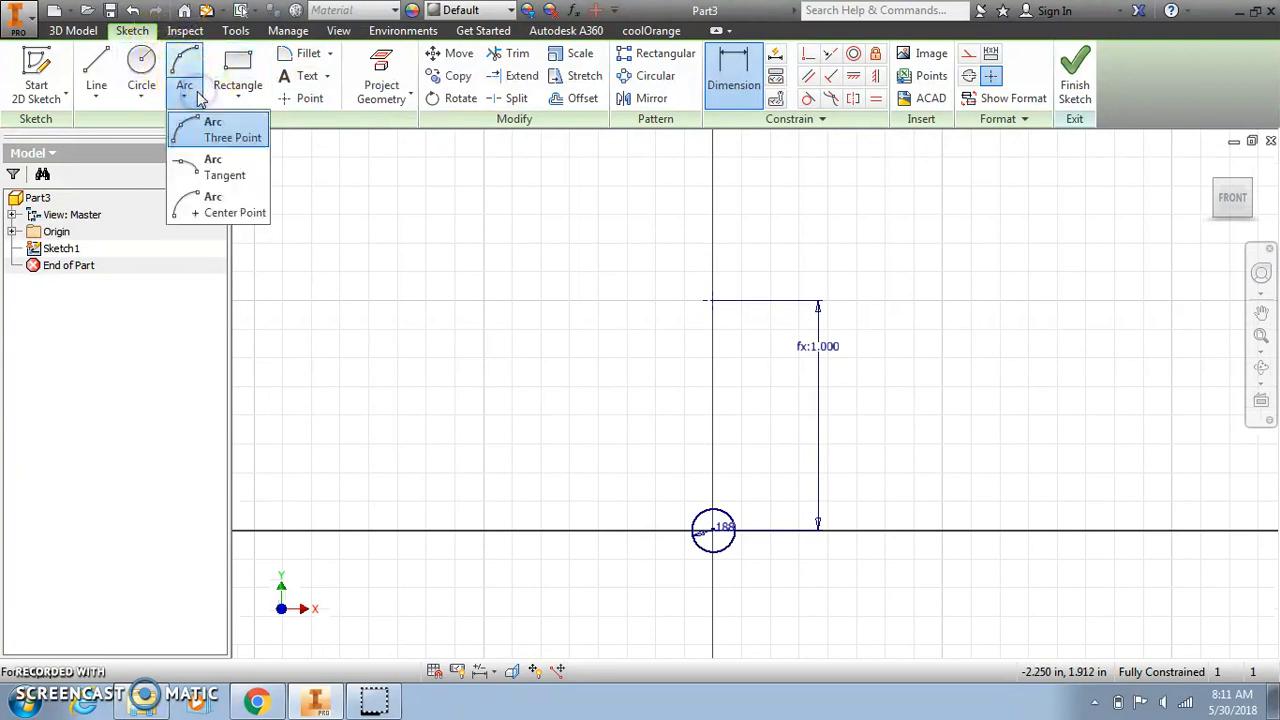
click(207, 216)
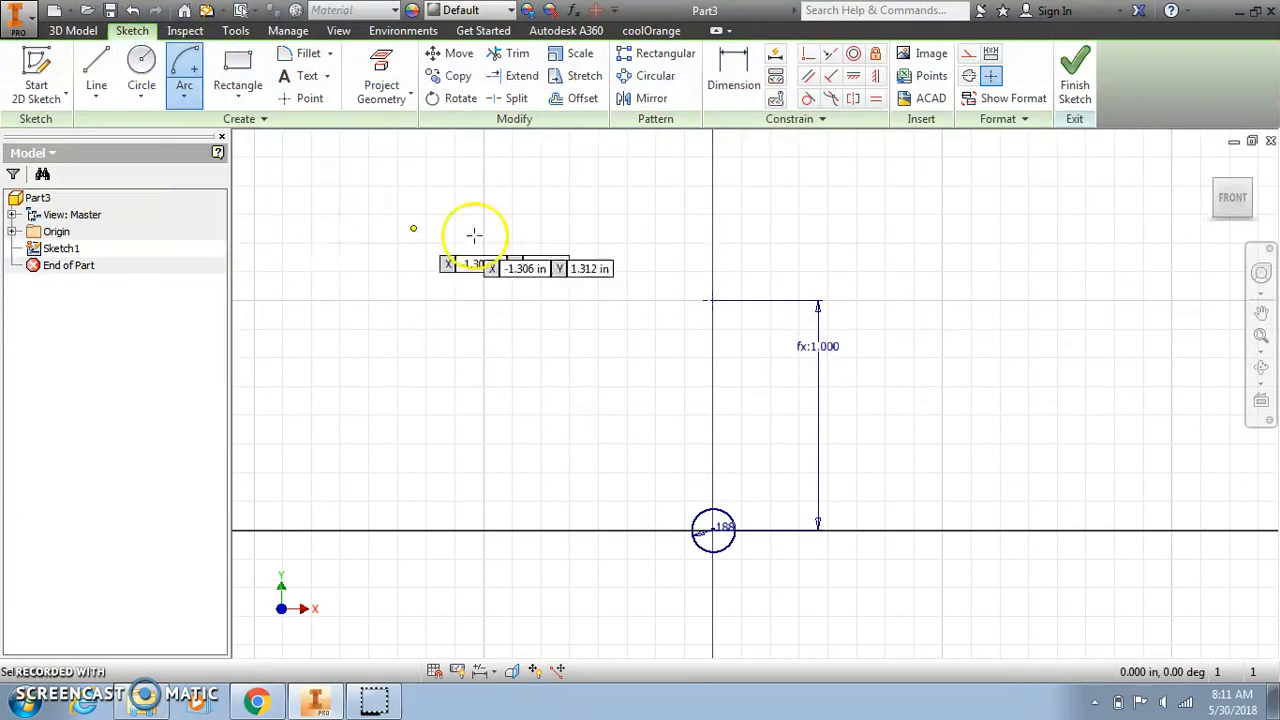
click(711, 299)
click(653, 286)
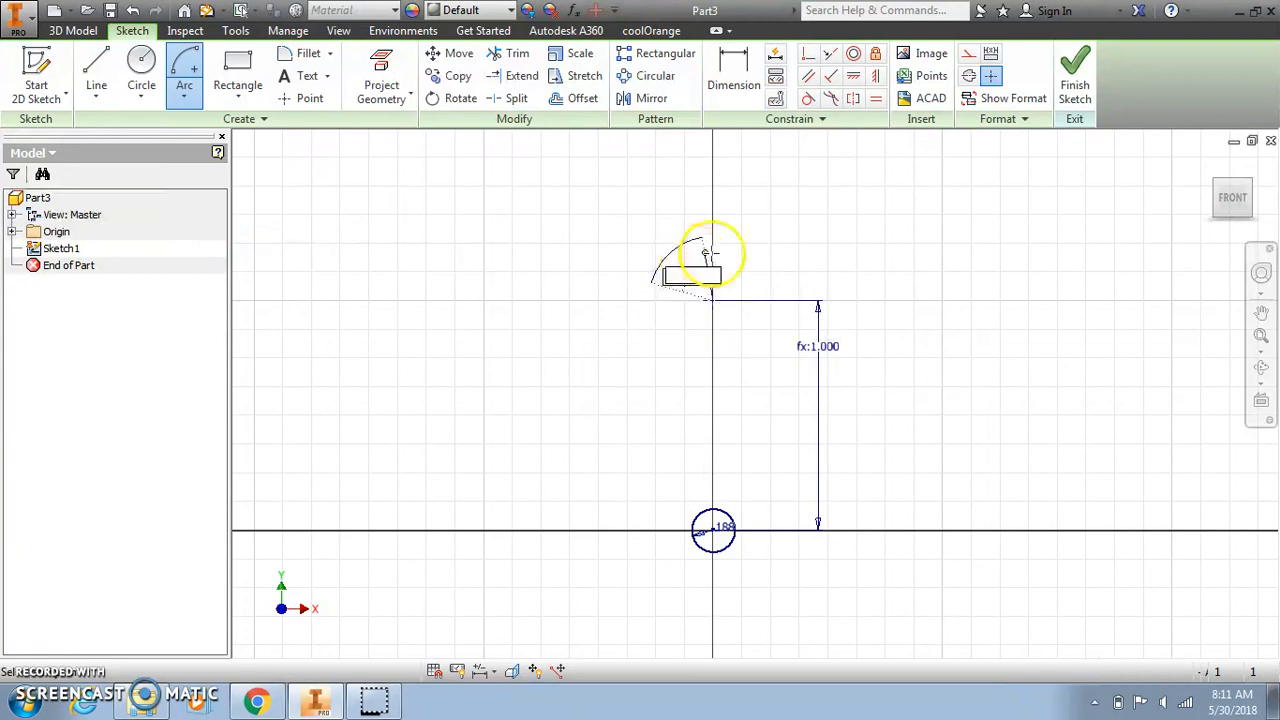
click(765, 287)
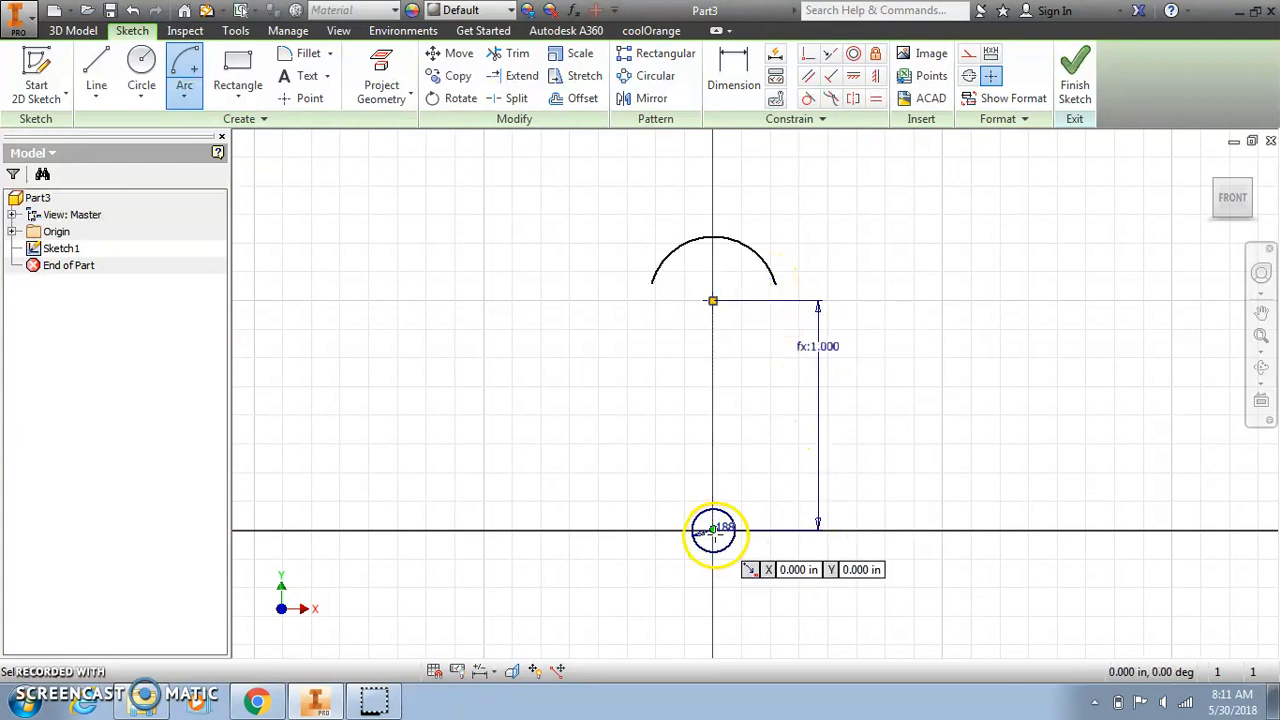
Sketch a large centre-point arc around the underside of the small circle, centred on the origin.
click(713, 533)
click(609, 467)
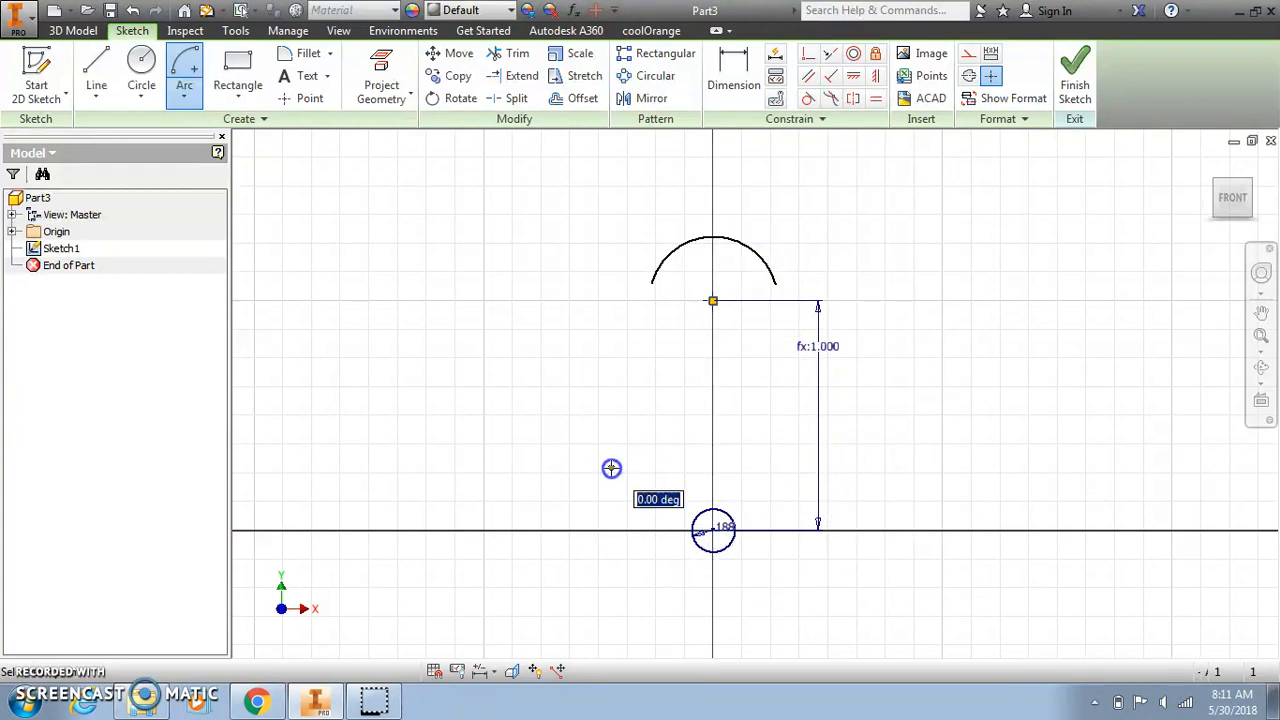
click(817, 466)
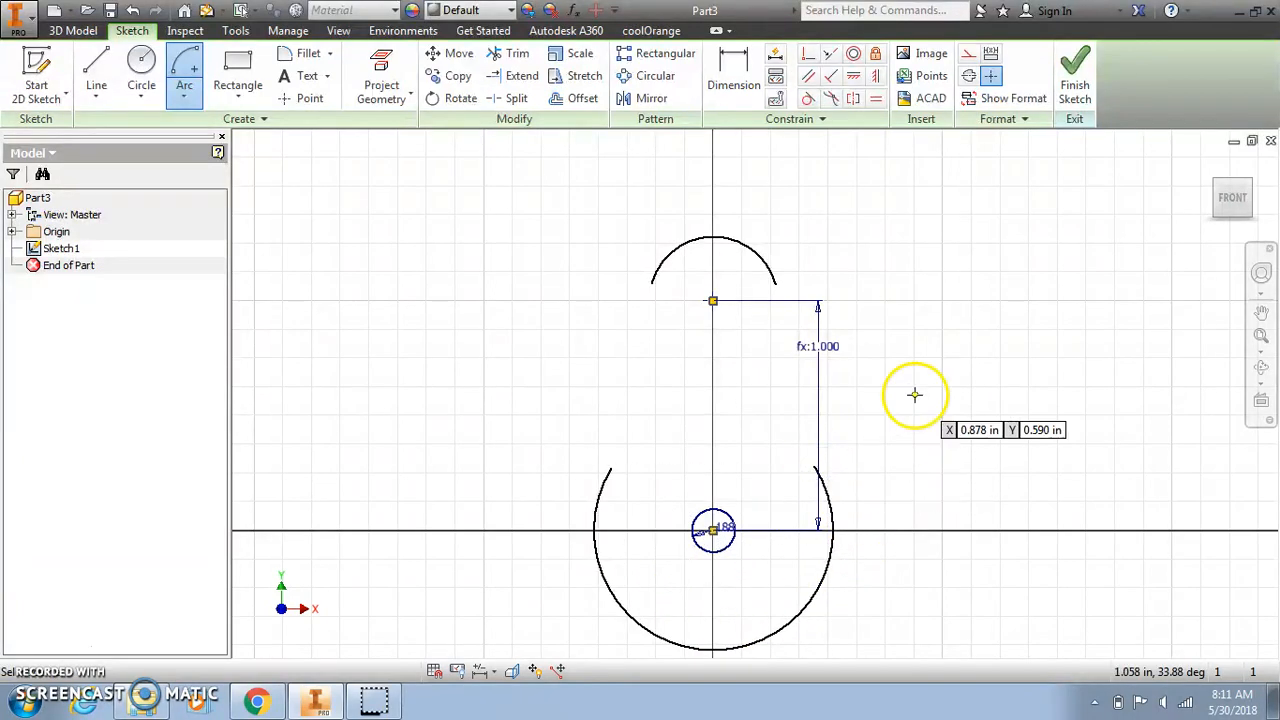
Draw a straight line on each side connecting the upper arc to the lower arc.
scroll(935, 395, down, 2)
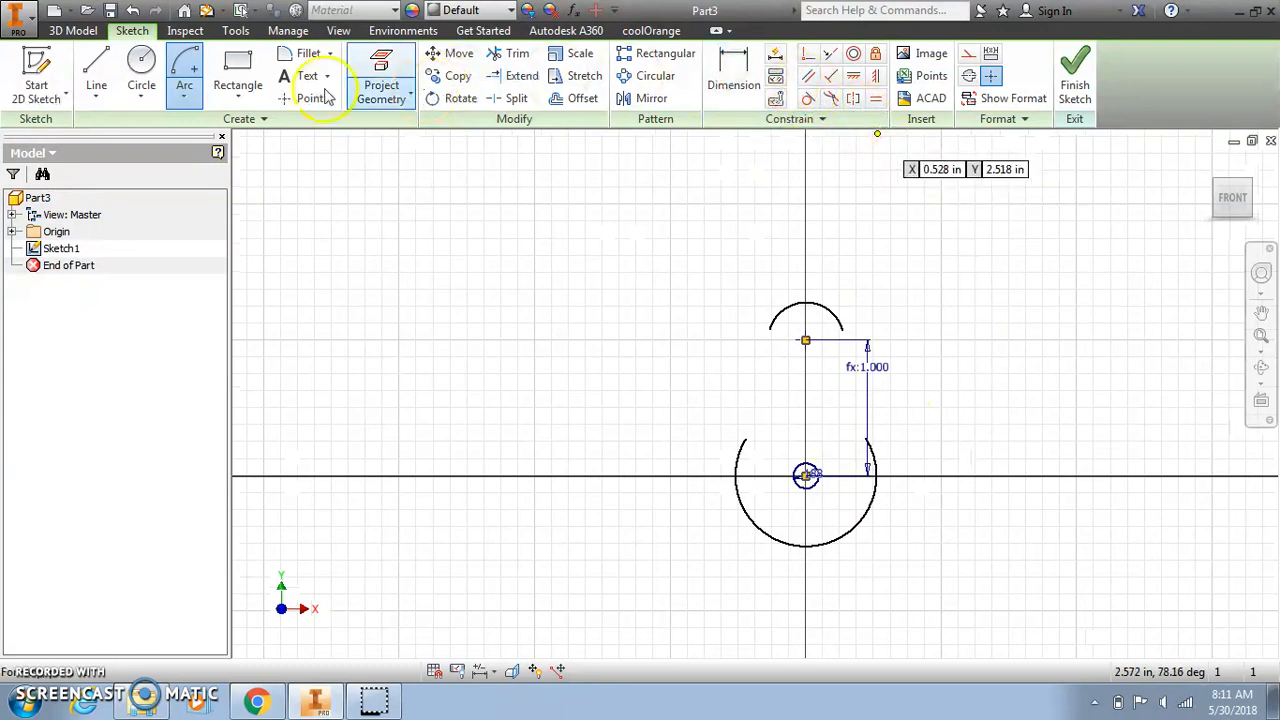
click(98, 70)
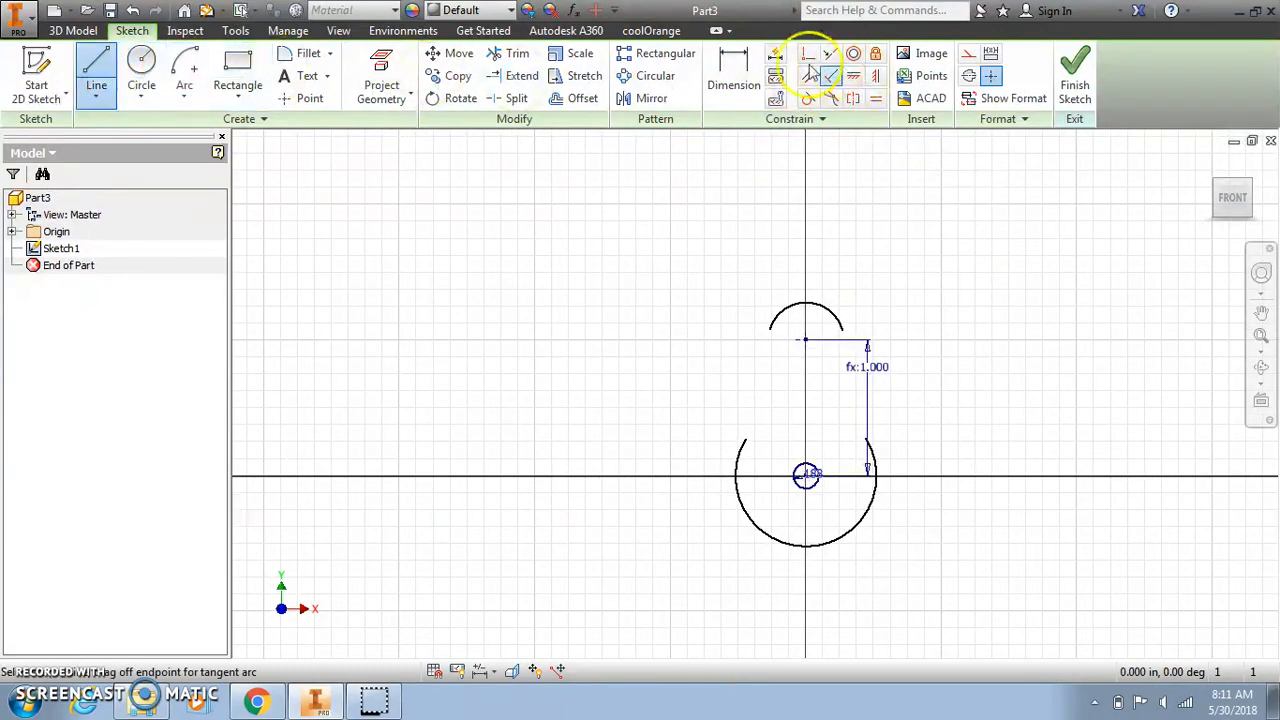
click(771, 322)
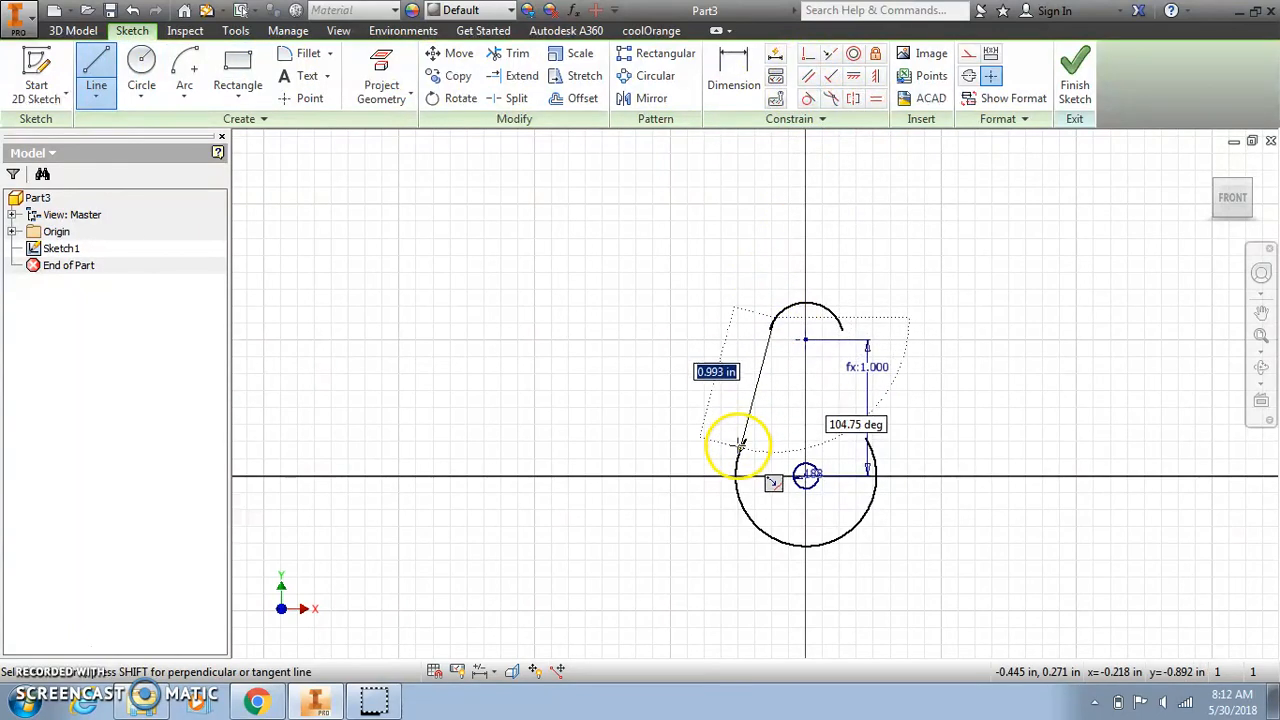
click(739, 448)
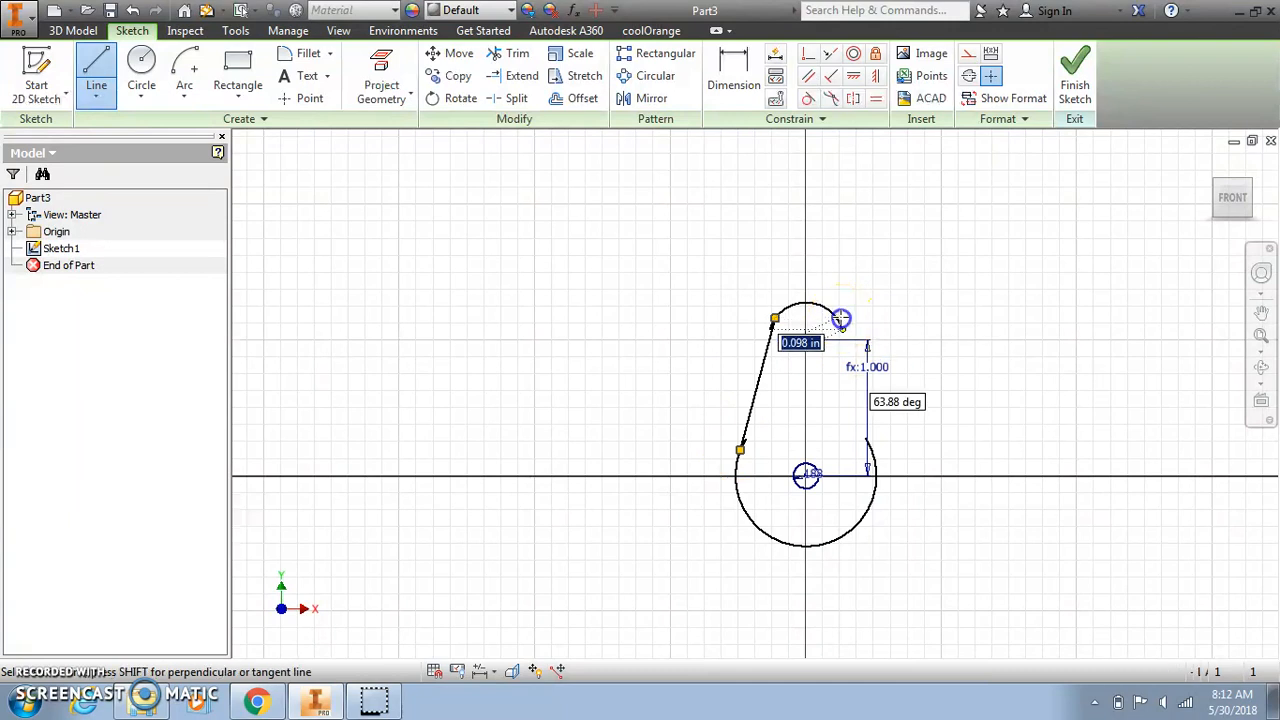
click(838, 318)
click(871, 450)
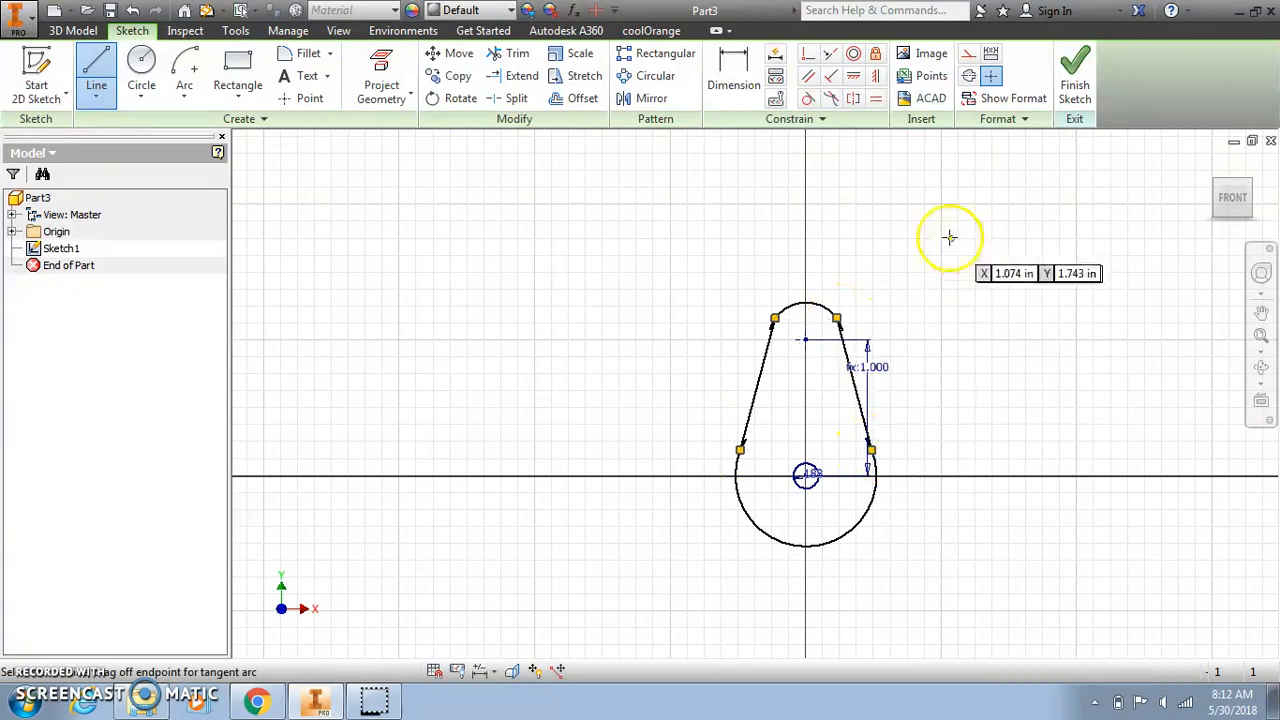
Apply tangent constraints between both side lines and the upper and lower arcs.
click(808, 98)
click(794, 304)
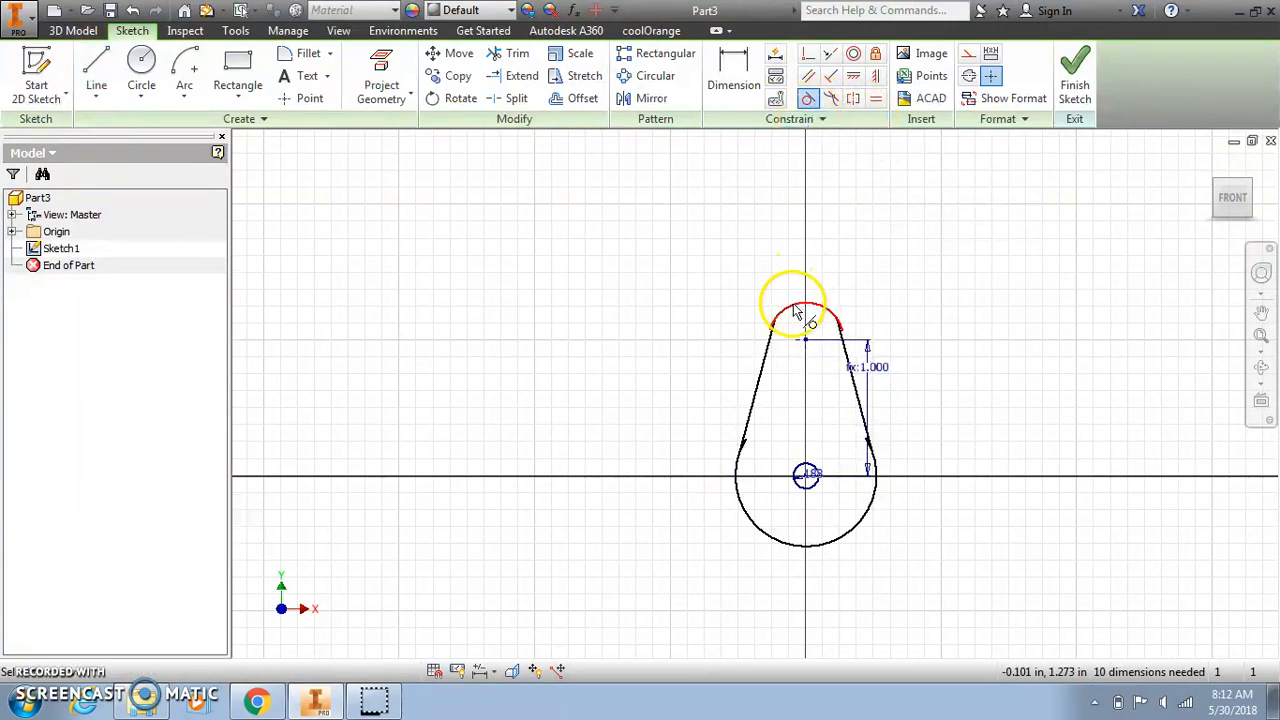
click(773, 352)
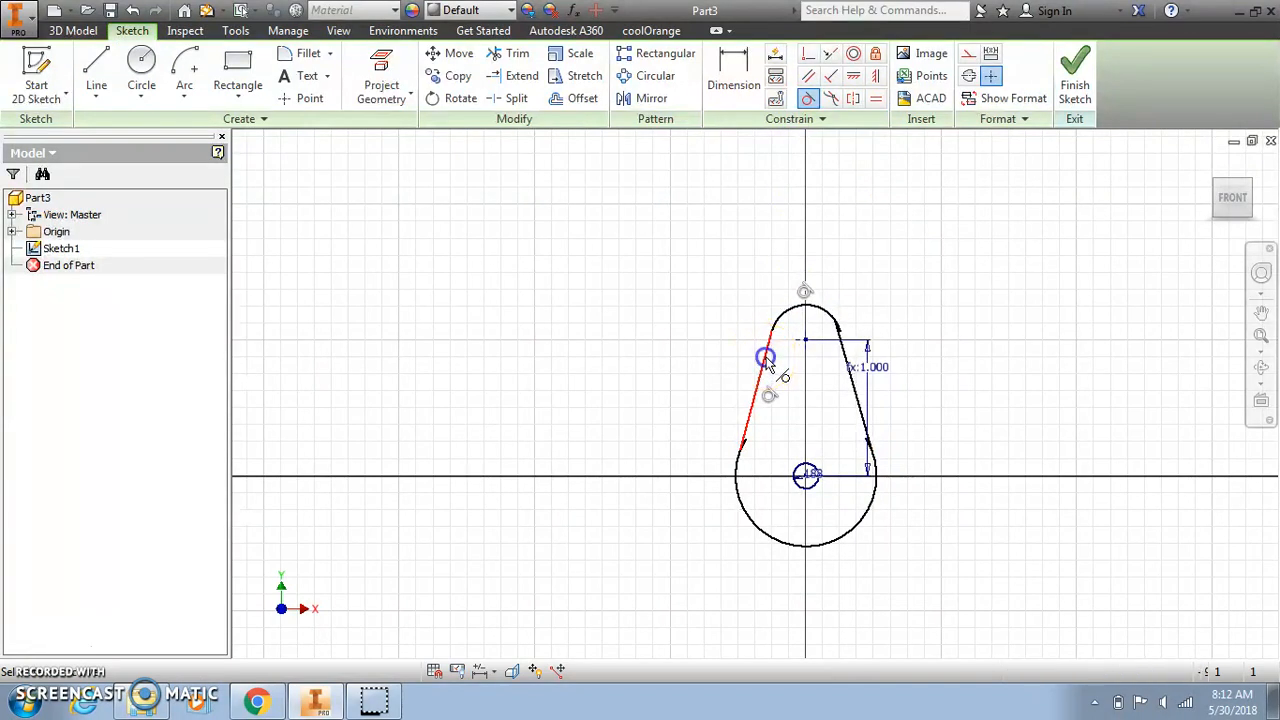
click(766, 358)
click(737, 465)
click(826, 310)
click(845, 355)
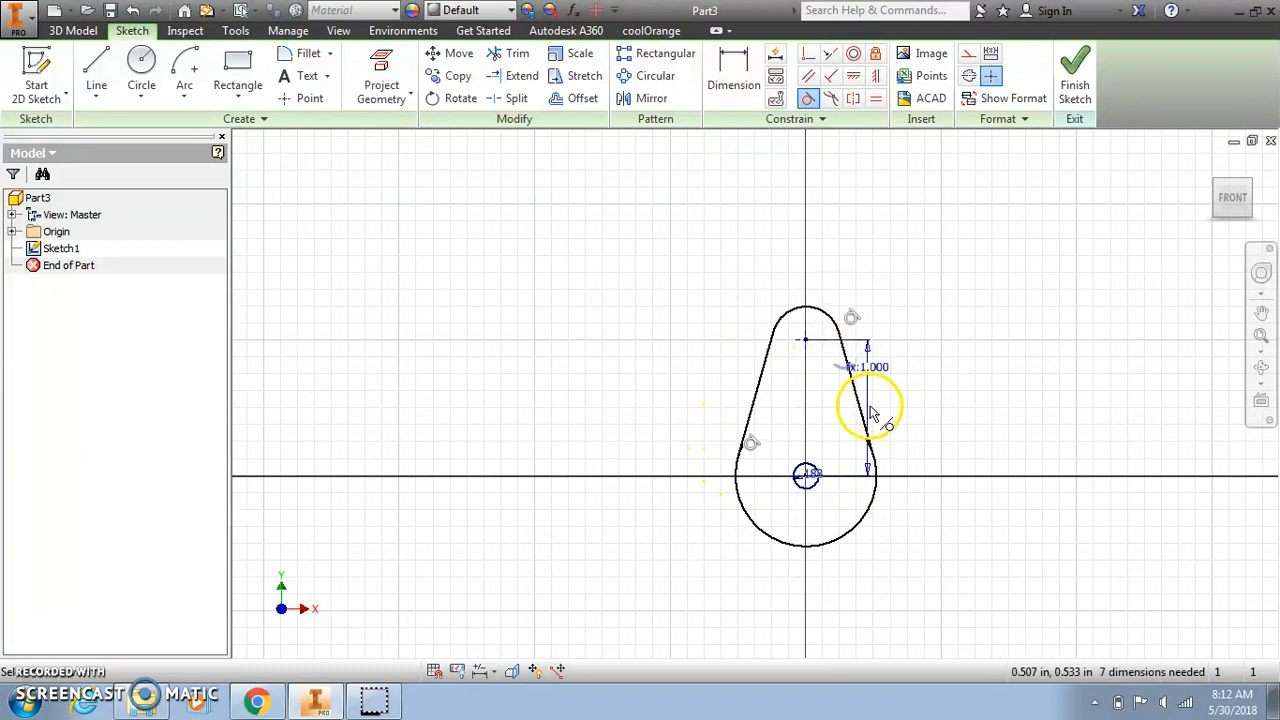
click(863, 409)
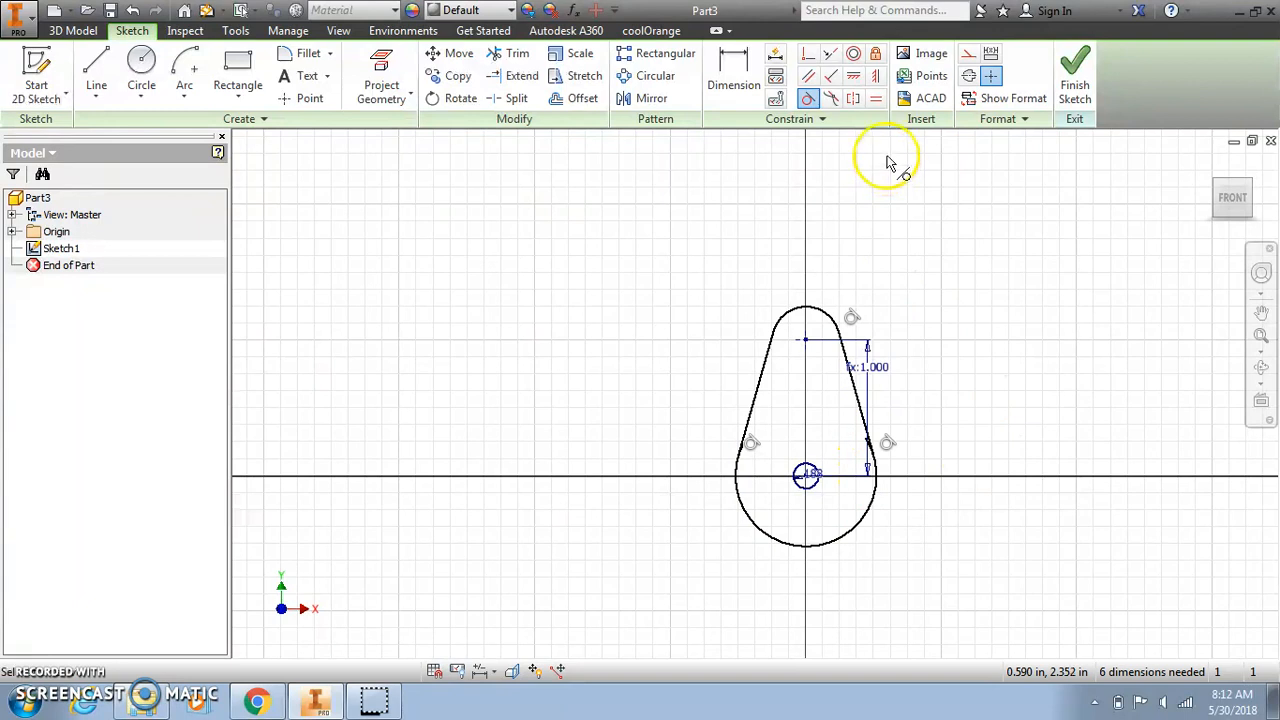
Check the pear cam drawing in the browser, and set the upper arc's radius in Inventor to one quarter of d (.500 in).
click(262, 700)
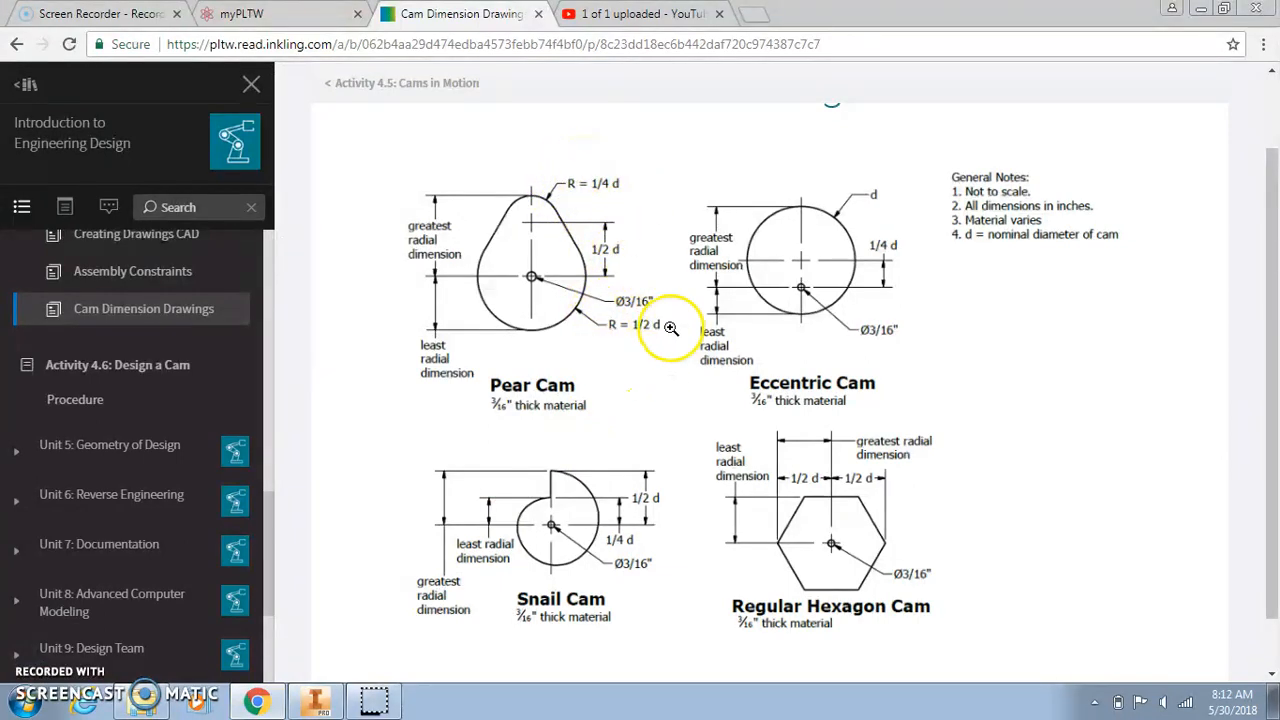
click(318, 703)
click(735, 65)
click(818, 307)
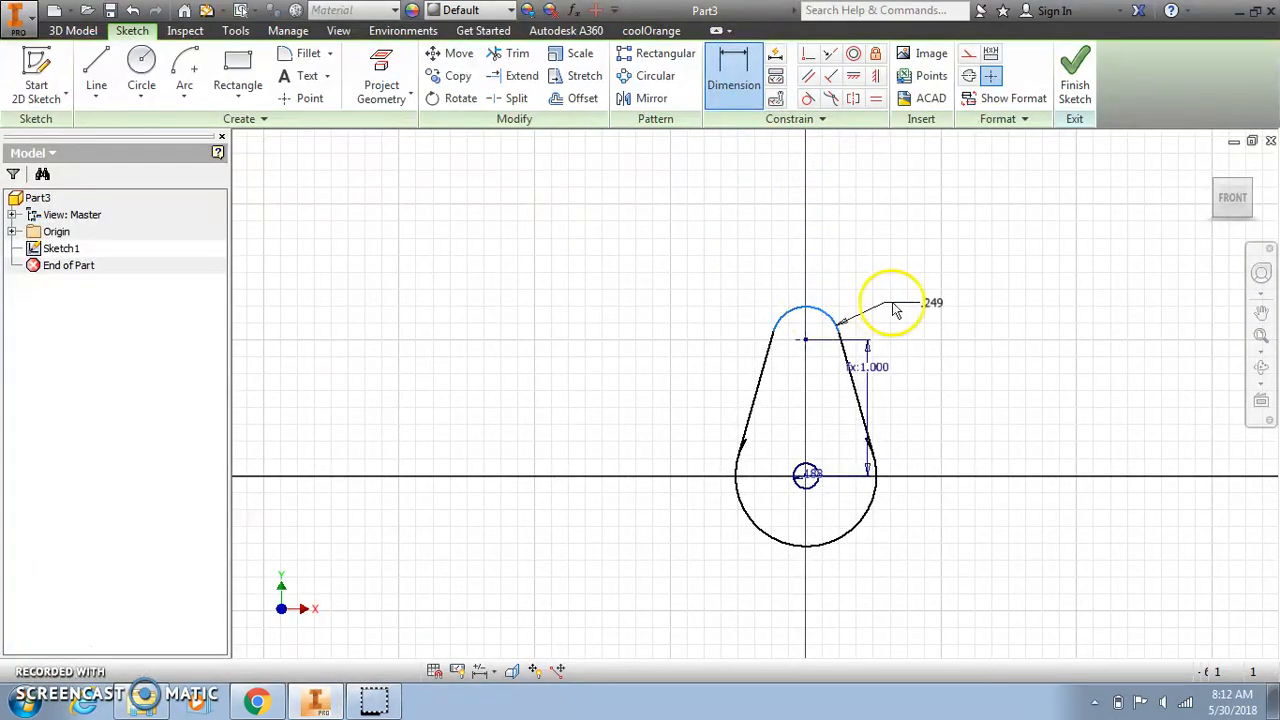
click(942, 272)
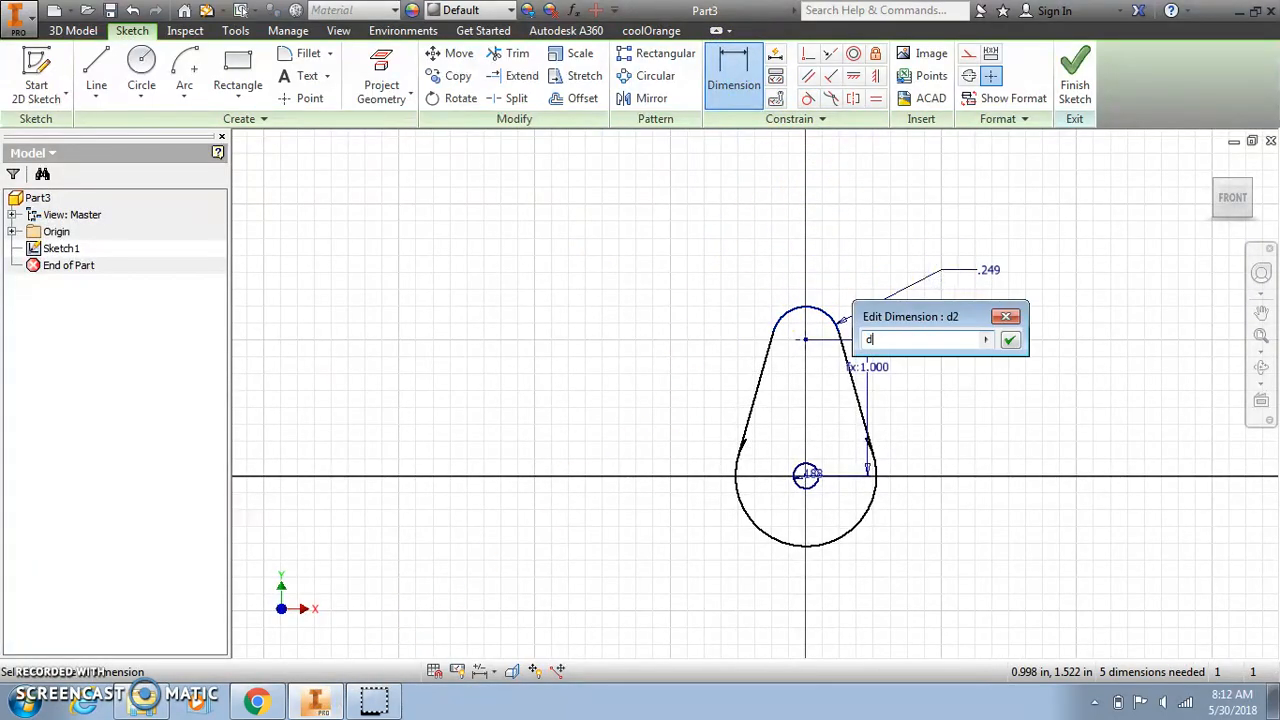
key(Return)
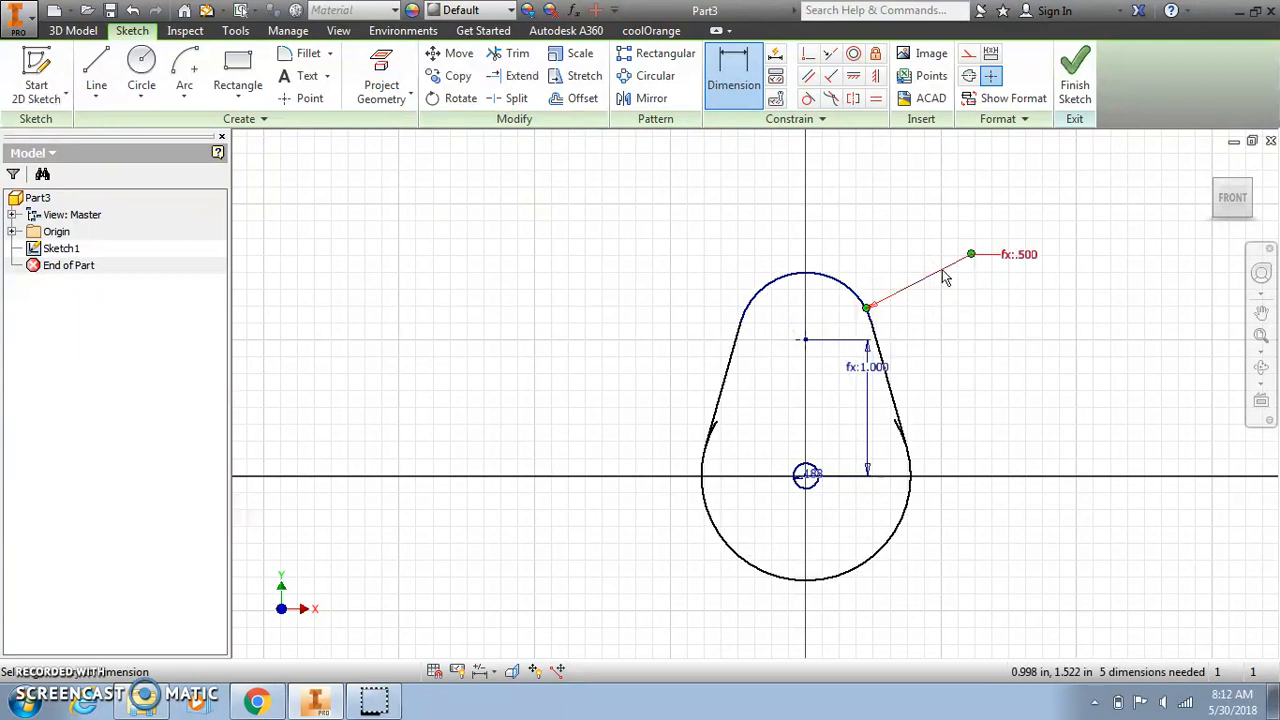
Dimension the lower arc's radius as half of parameter d (1.000 in).
click(903, 521)
click(976, 603)
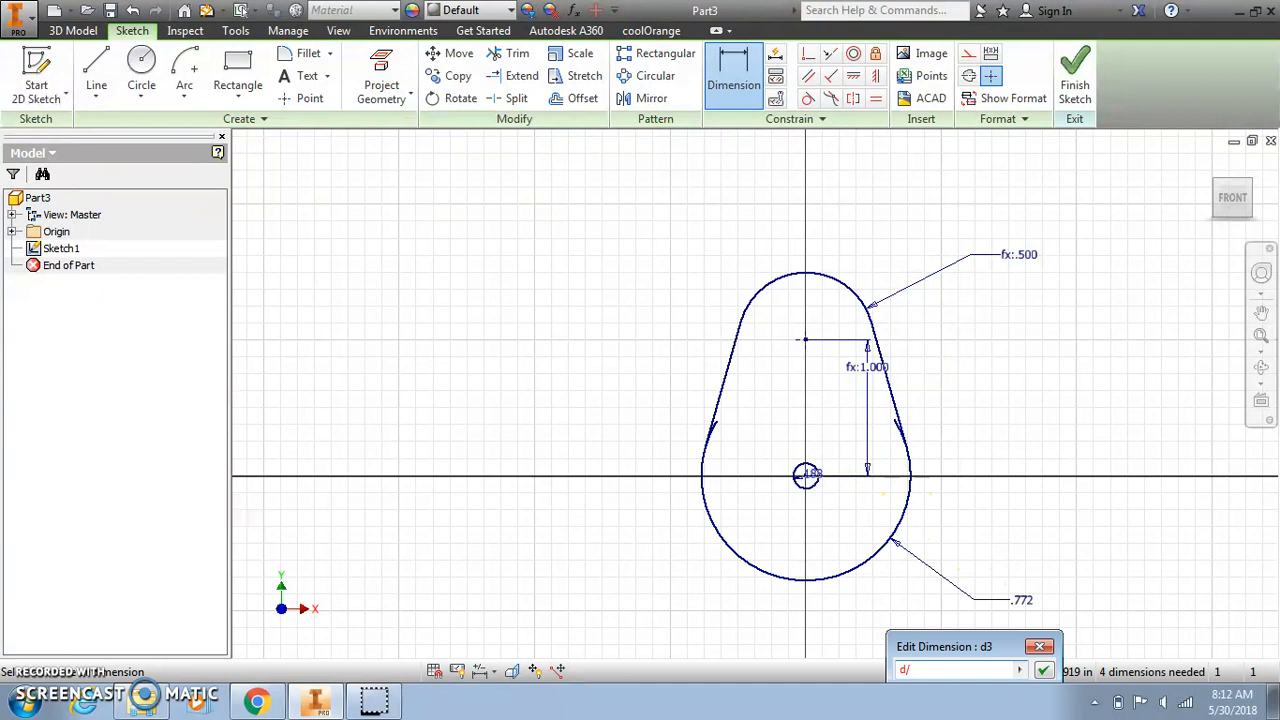
key(Return)
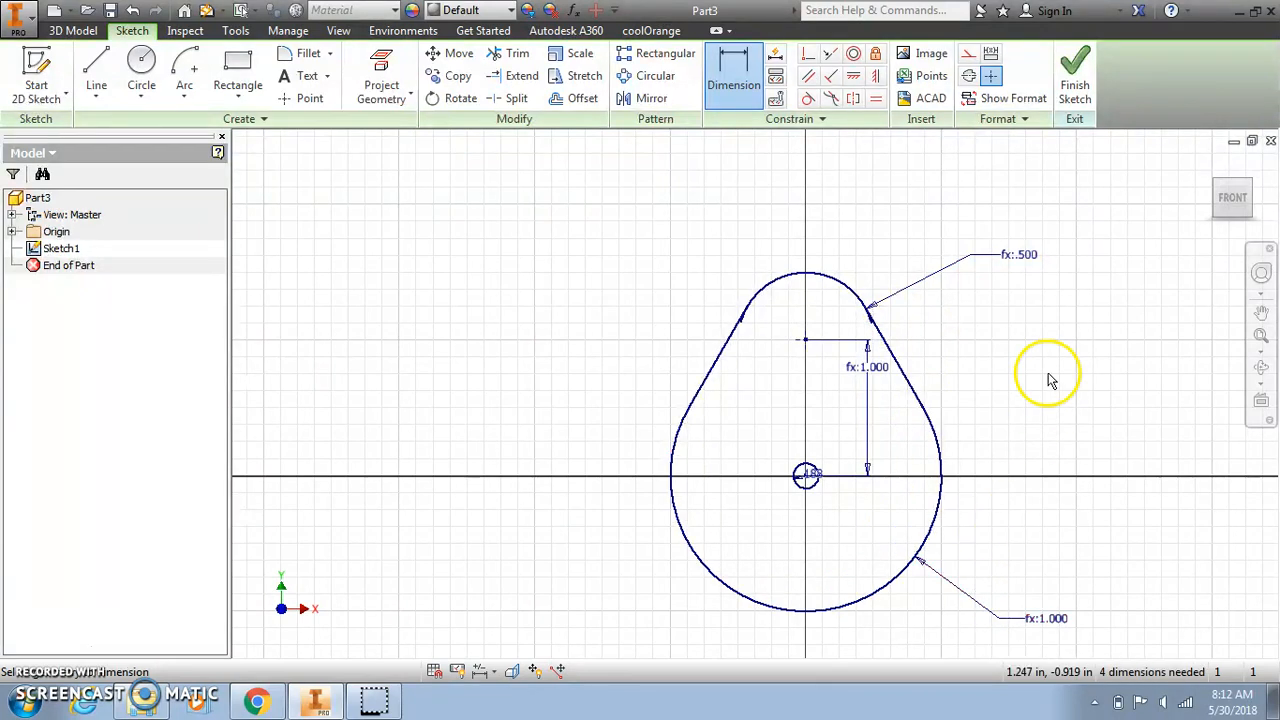
Trim the overhanging ends of the upper arc where they extend past both side lines.
mouse_move(1006, 388)
middle_down()
mouse_move(1000, 289)
mouse_move(985, 313)
middle_up()
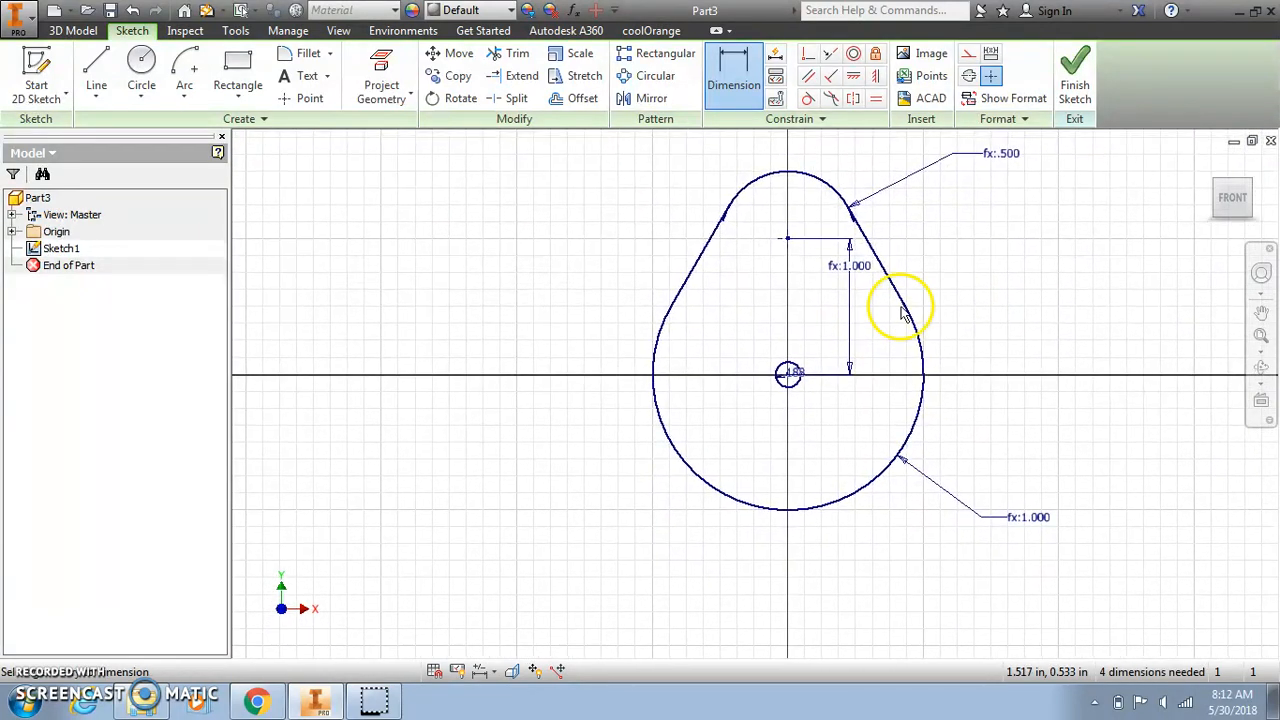
scroll(806, 257, up, 3)
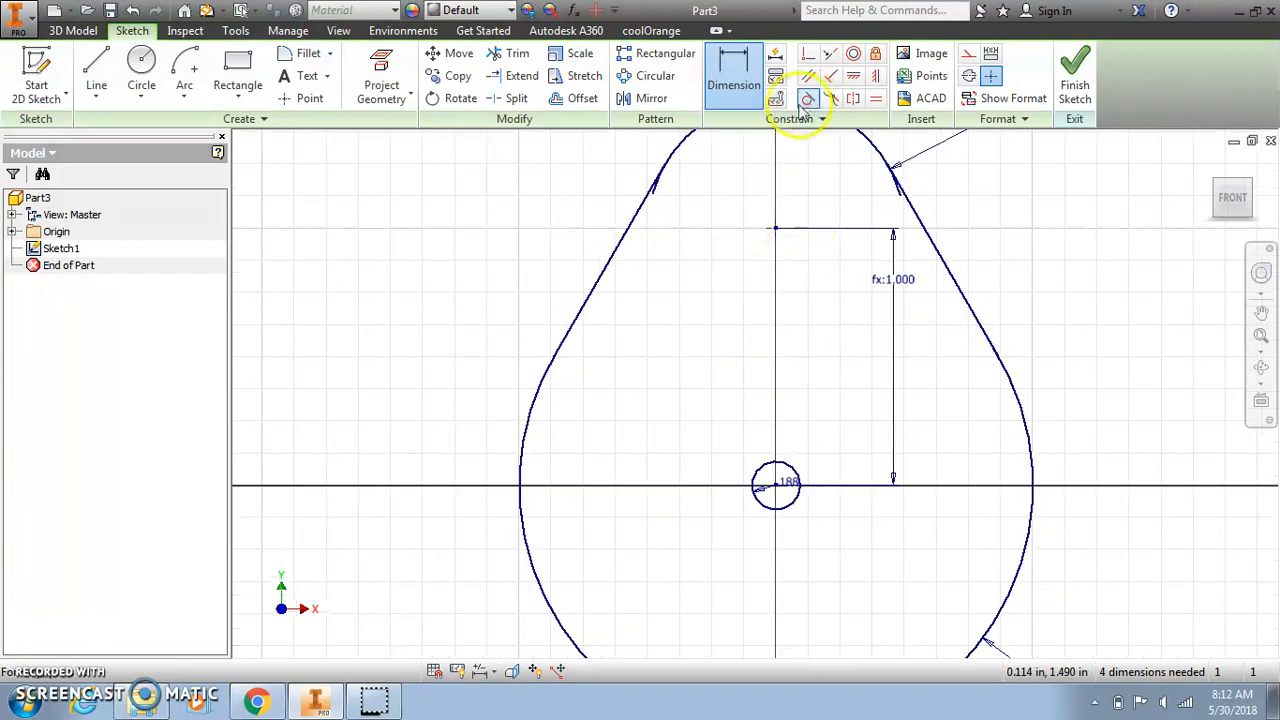
click(510, 54)
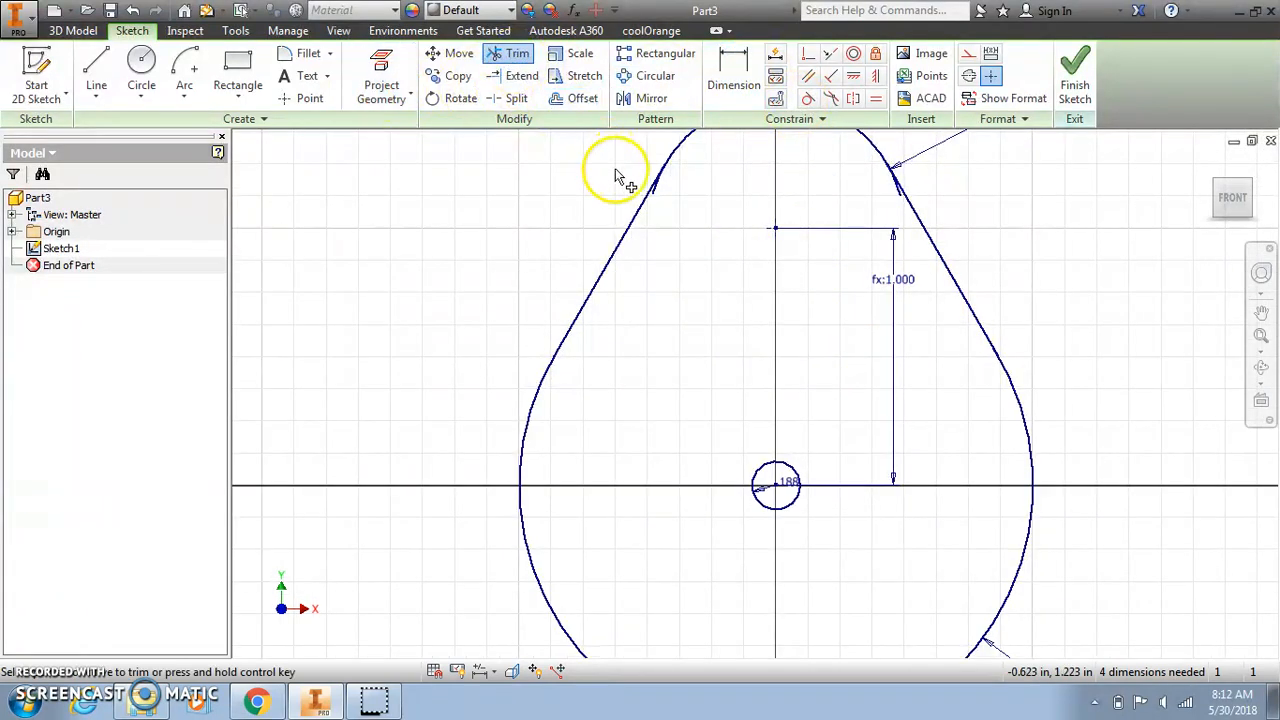
click(657, 193)
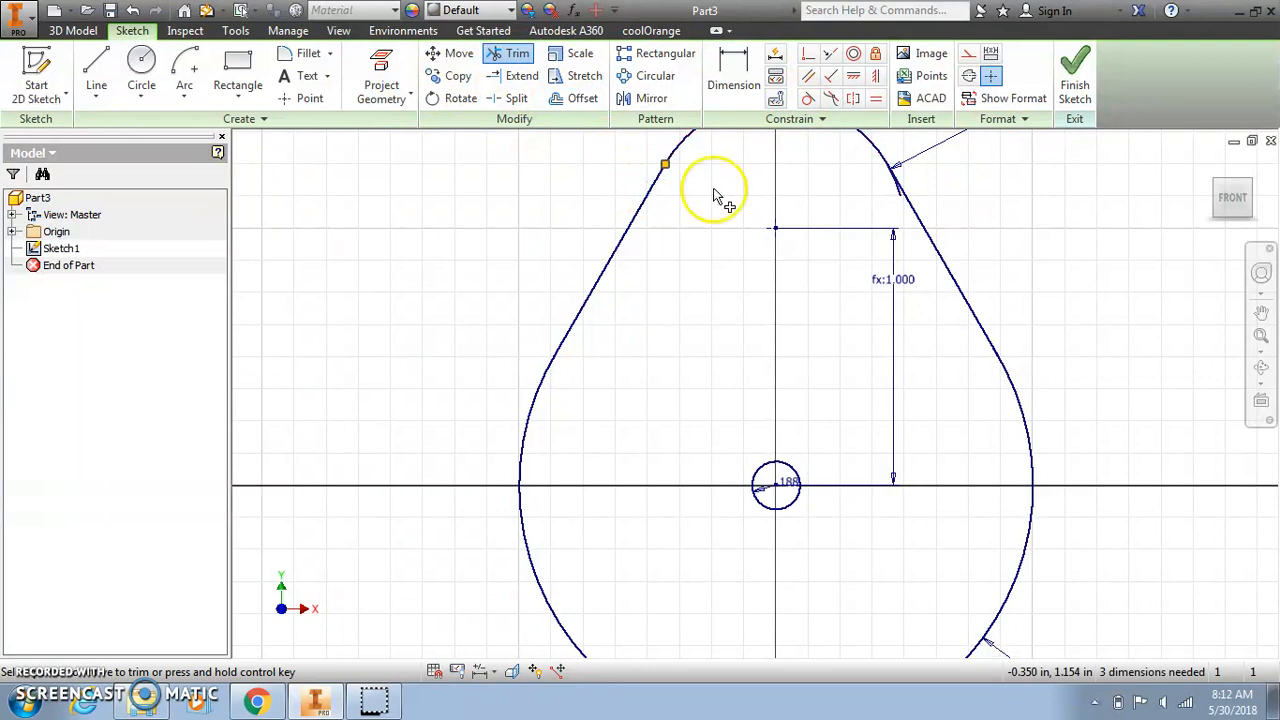
click(894, 186)
scroll(968, 255, down, 5)
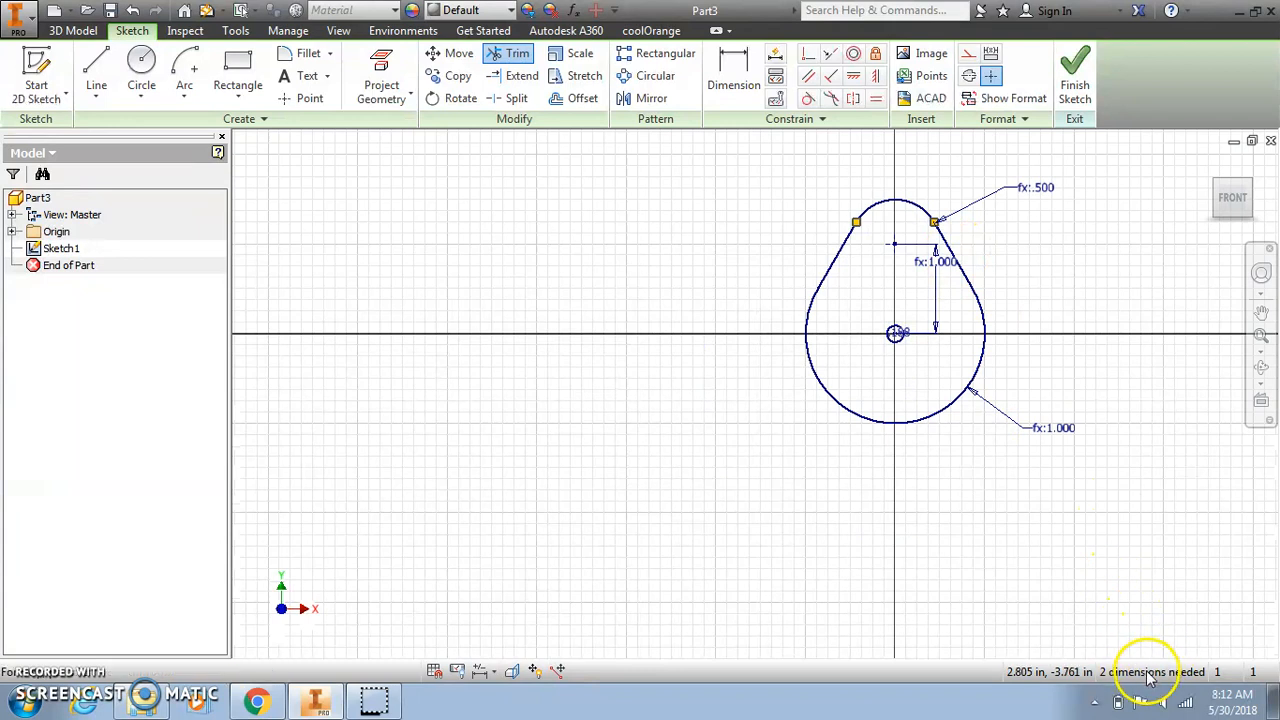
middle_drag(1112, 494, 1032, 500)
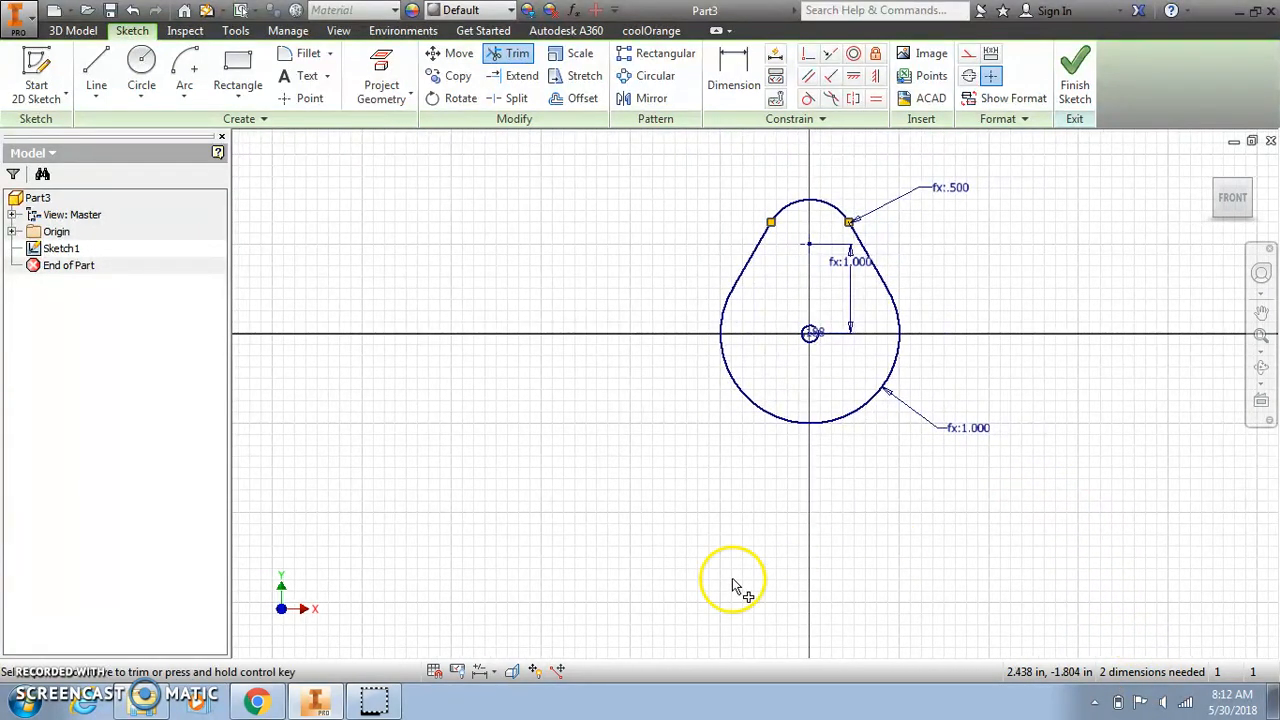
Test the sketch for free movement, and apply coincident constraints where both side lines' lower ends meet the lower arc.
click(537, 671)
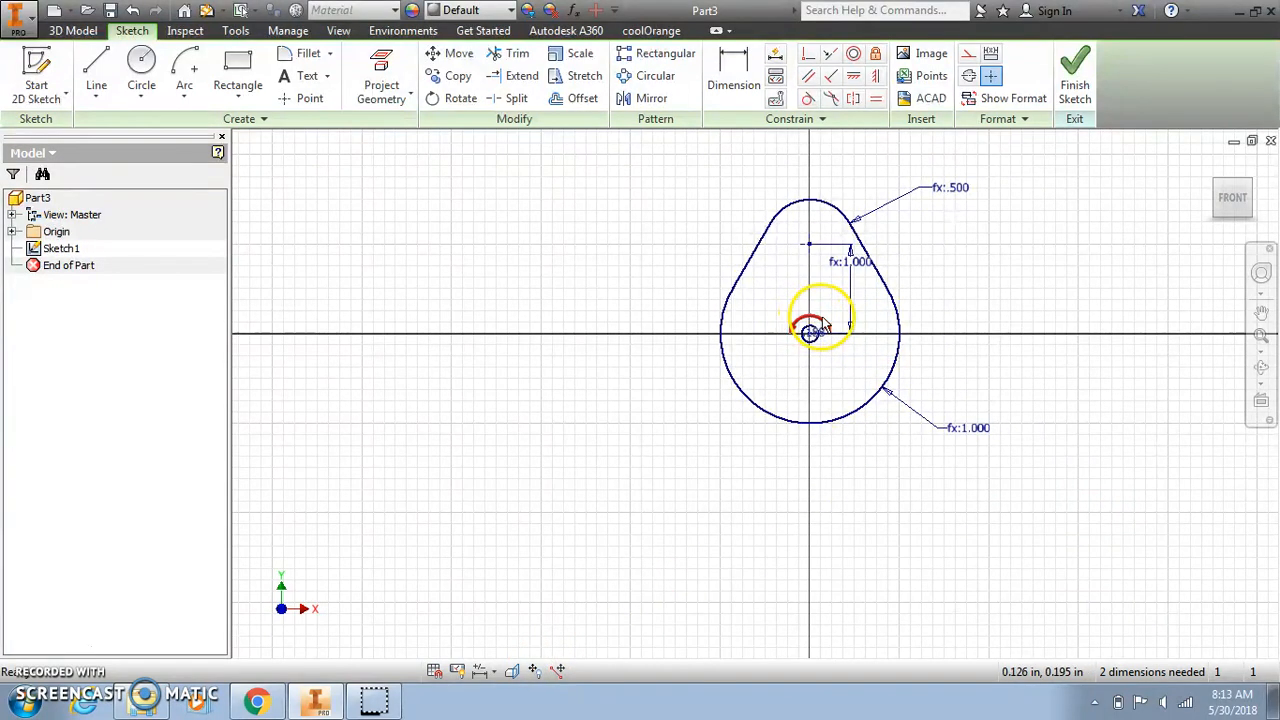
drag(795, 200, 766, 206)
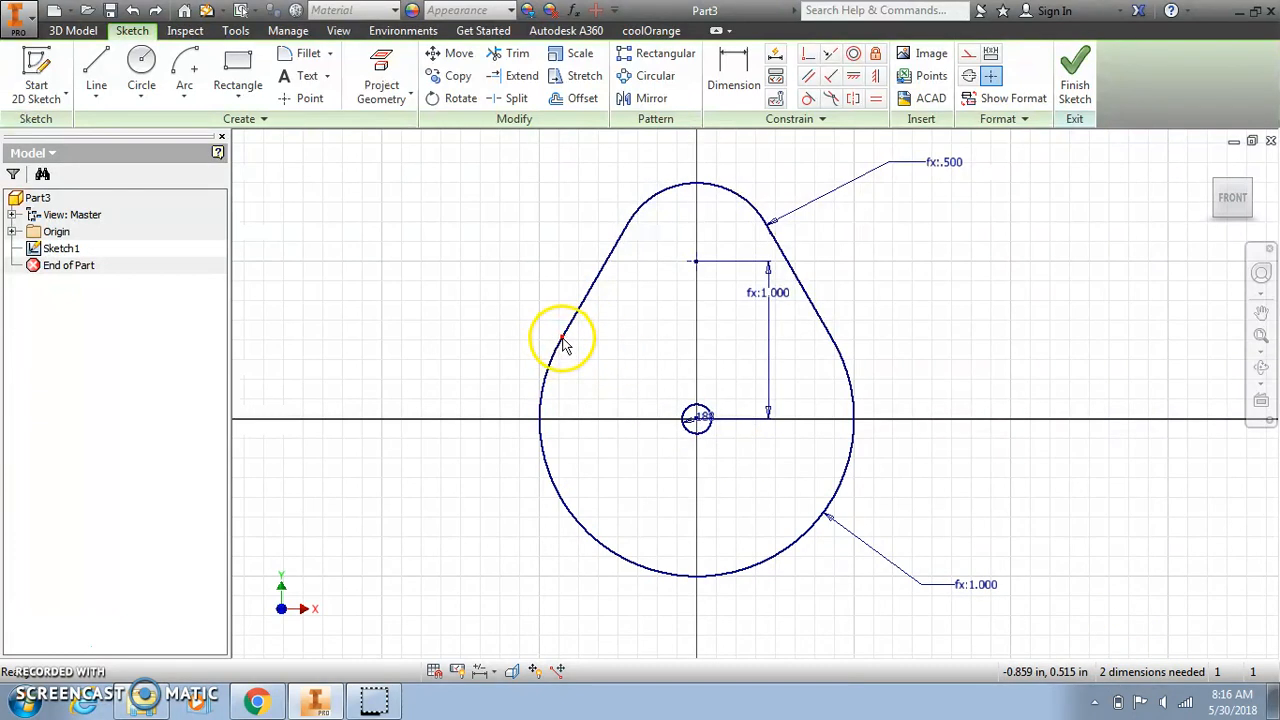
click(807, 55)
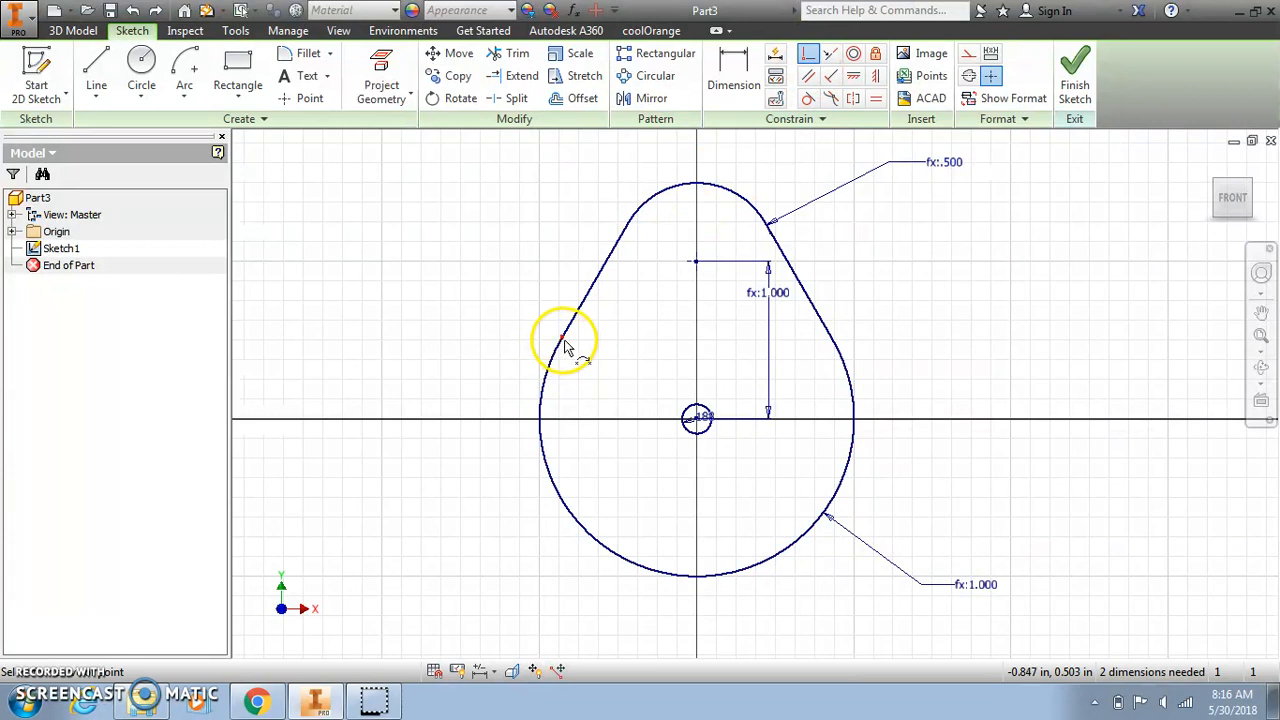
click(563, 341)
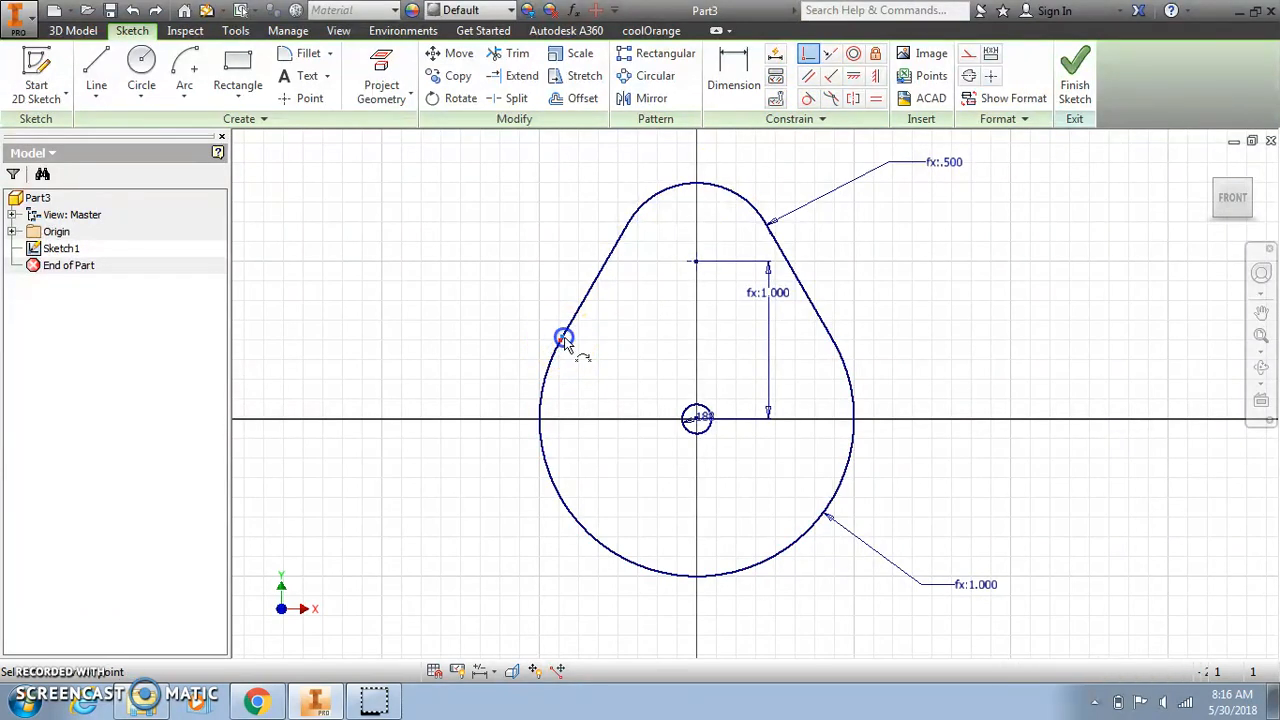
click(836, 362)
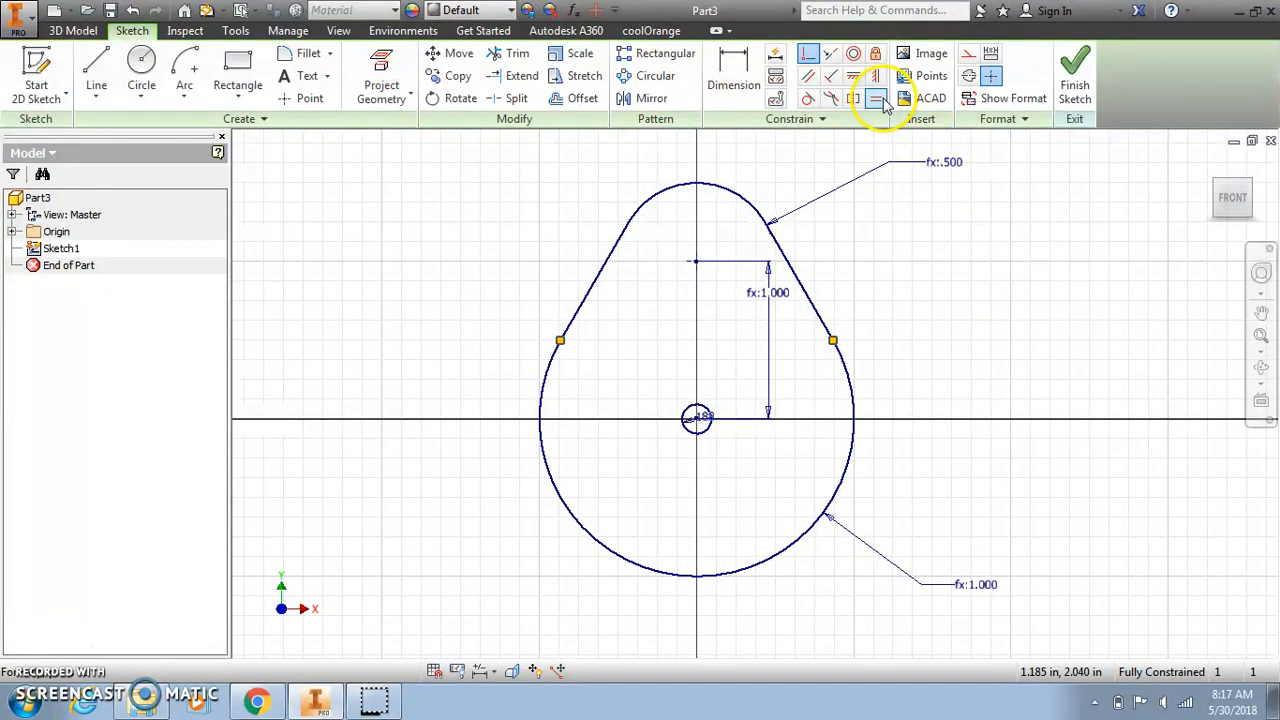
Finish the sketch and extrude the pear-shaped profile around the center hole by 3/16 in.
key(equal)
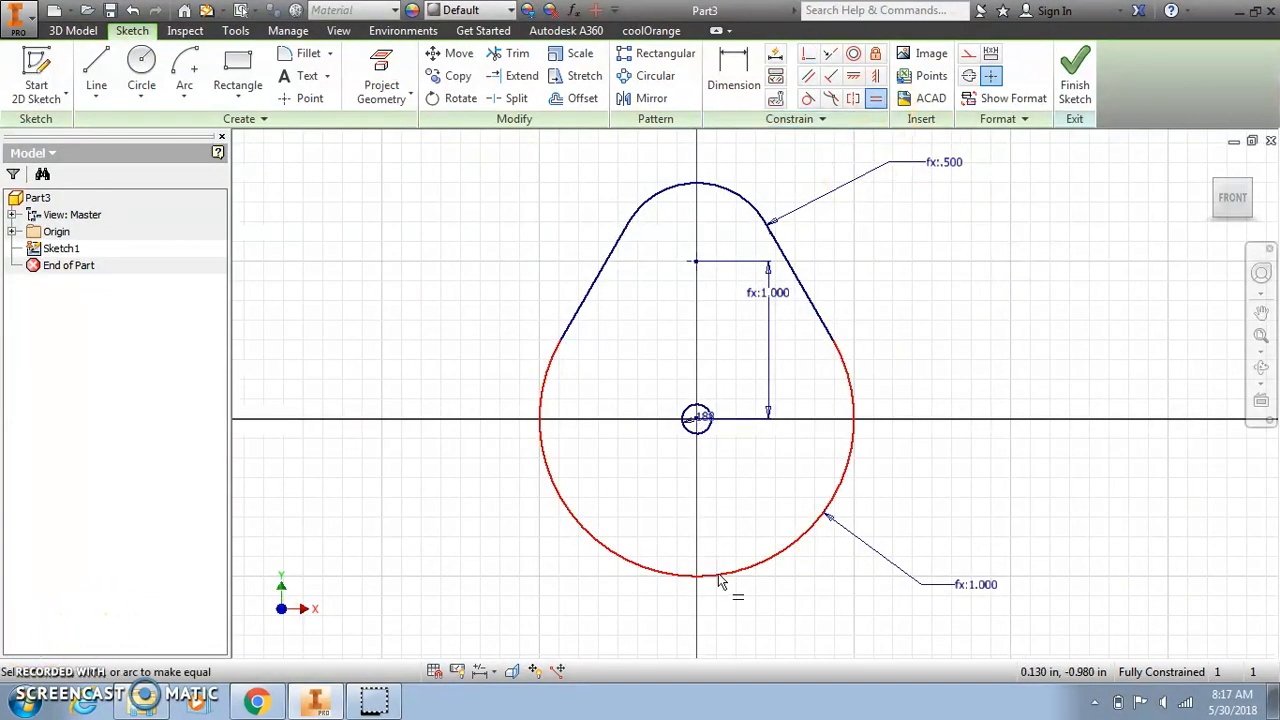
click(1078, 78)
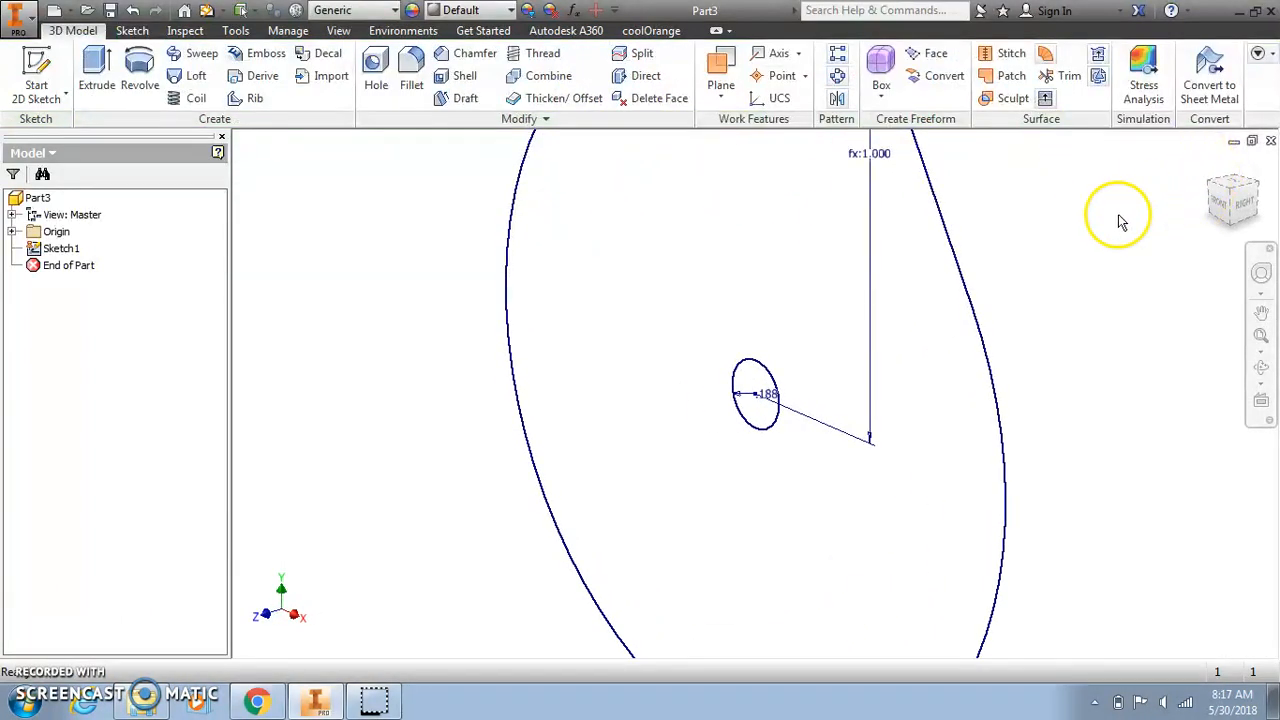
click(97, 68)
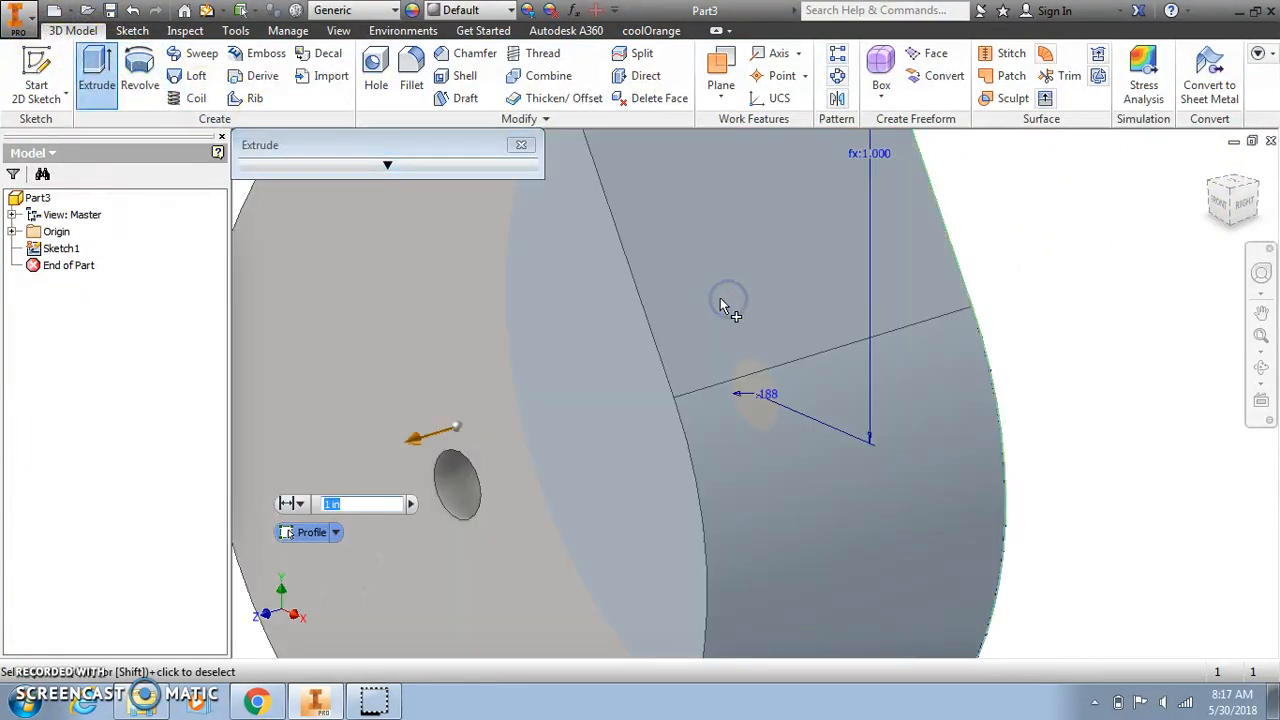
text(3/)
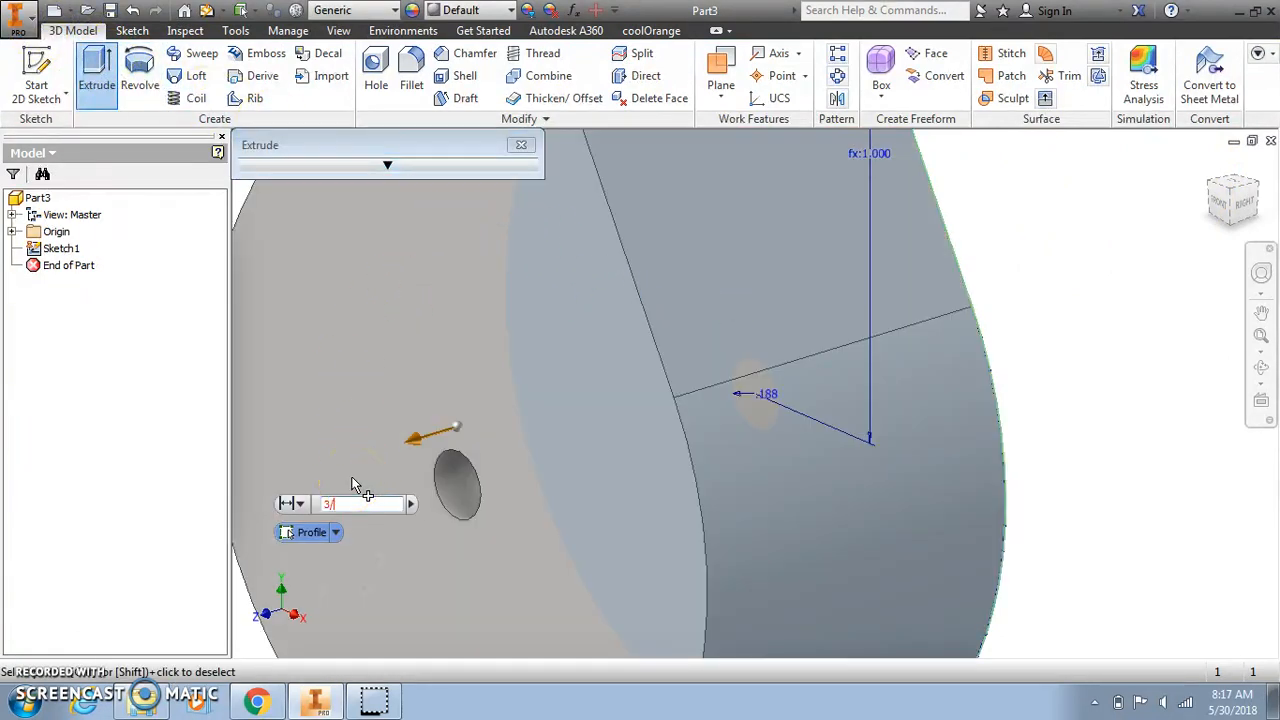
text(16)
key(Return)
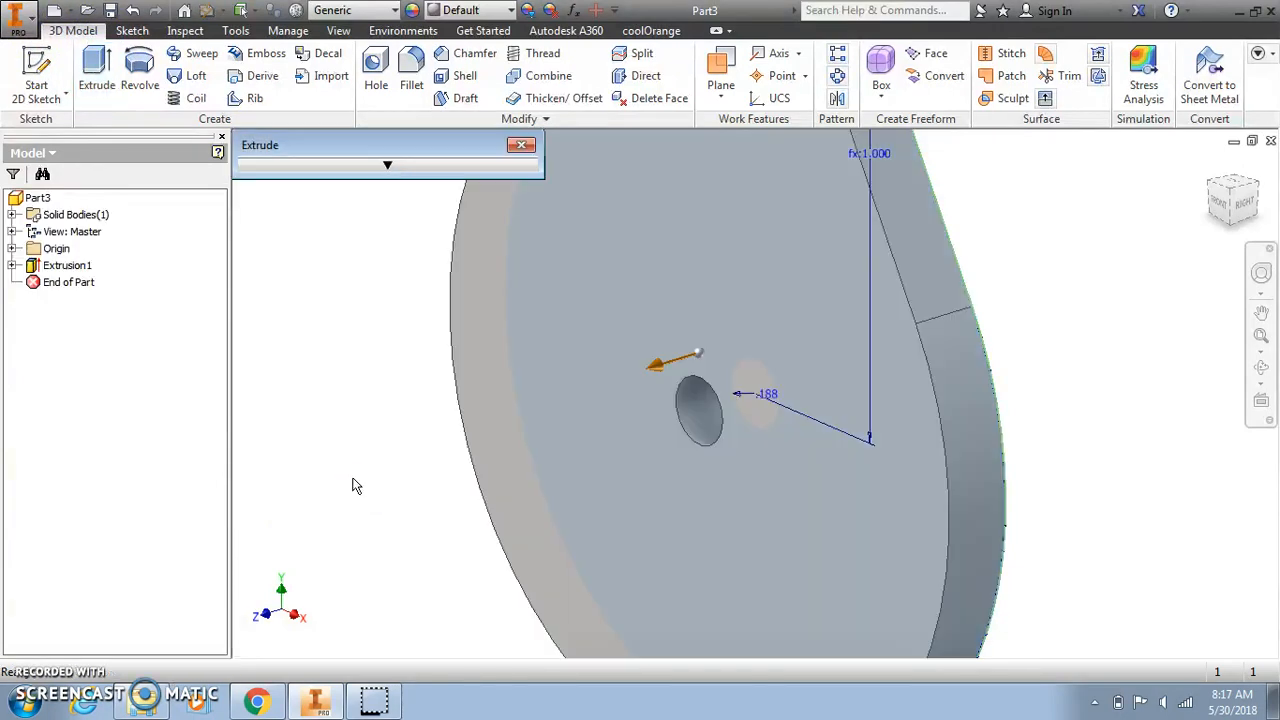
Save the part to the Desktop as an Inventor part file named Pear Cam.
click(1209, 164)
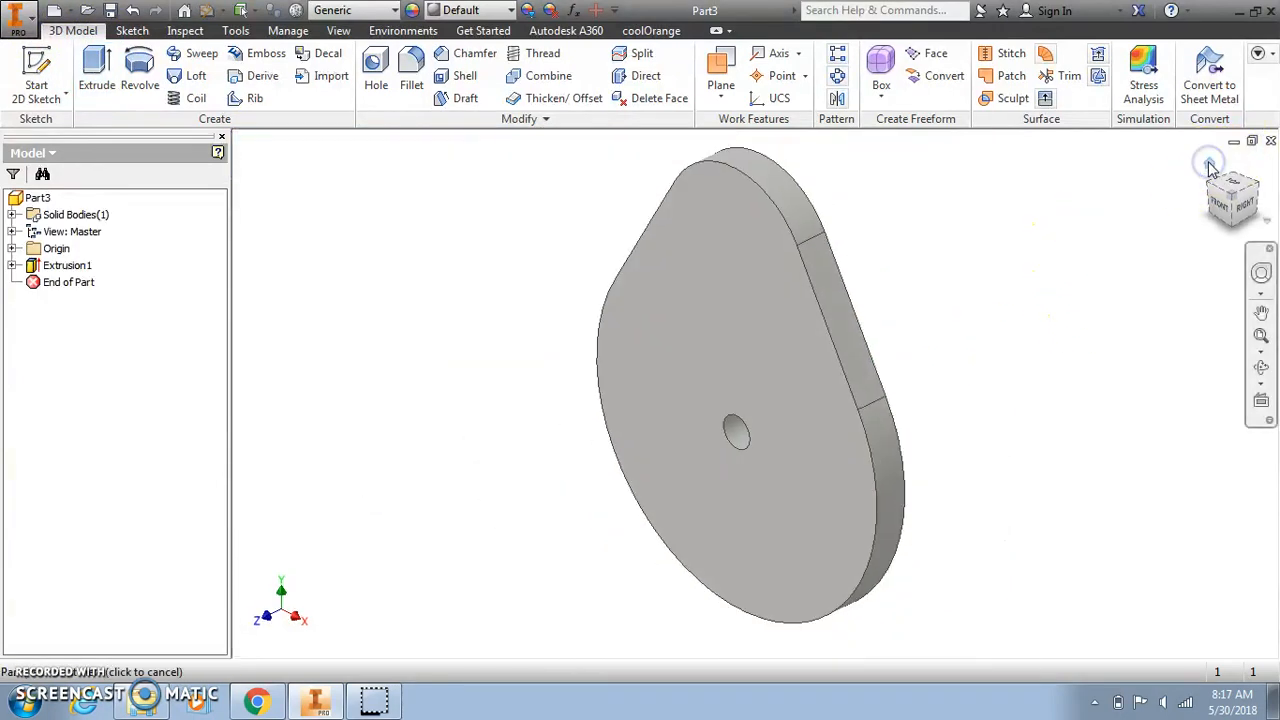
click(110, 10)
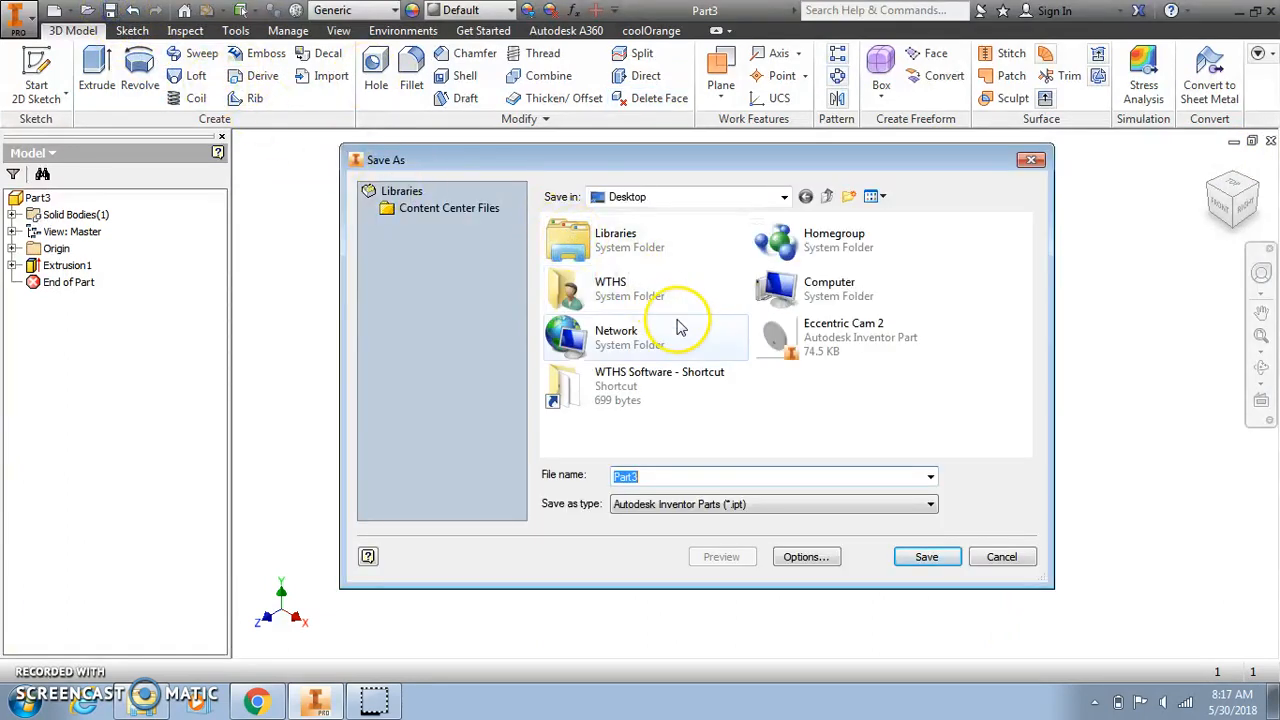
text(p)
key(BackSpace)
text(Pear Cam)
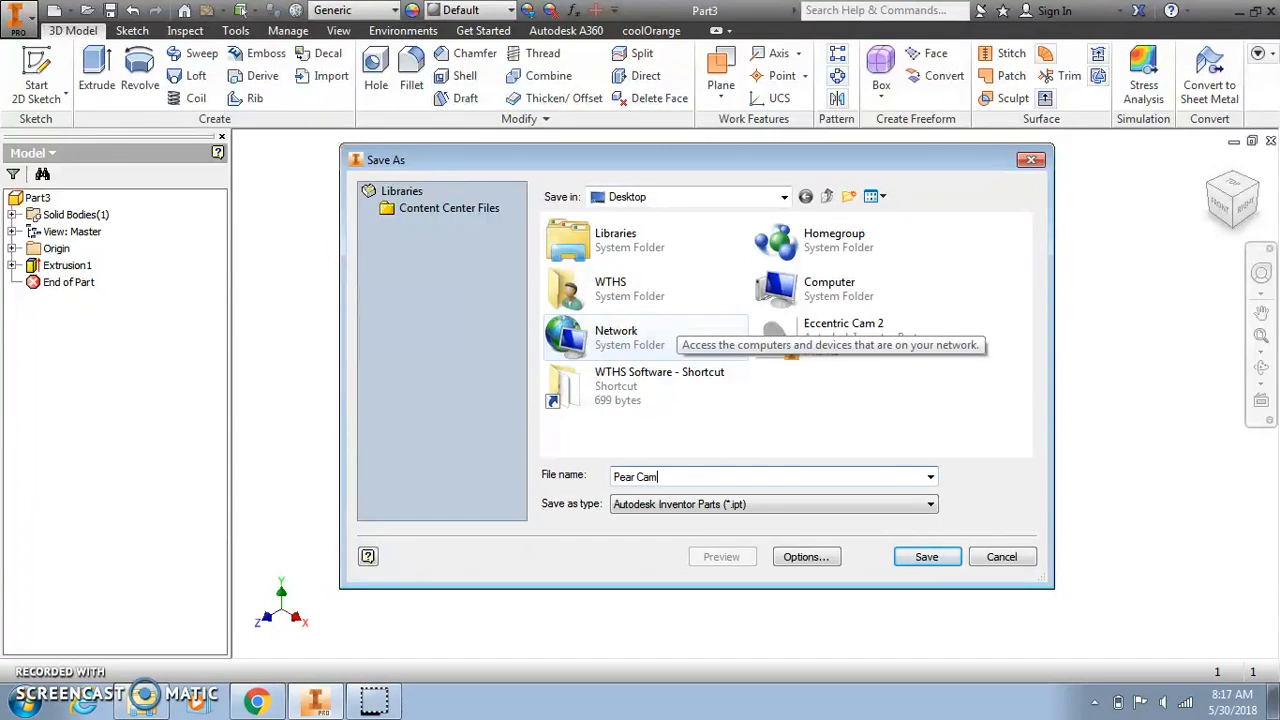
click(927, 556)
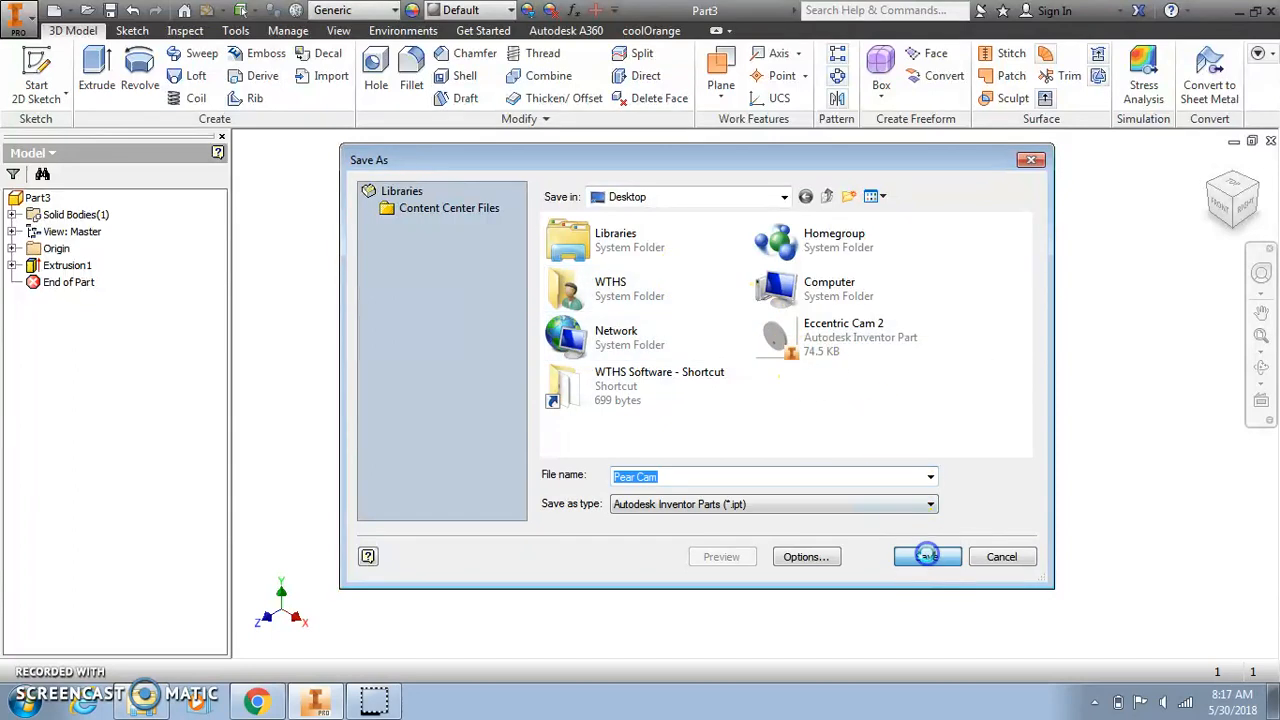